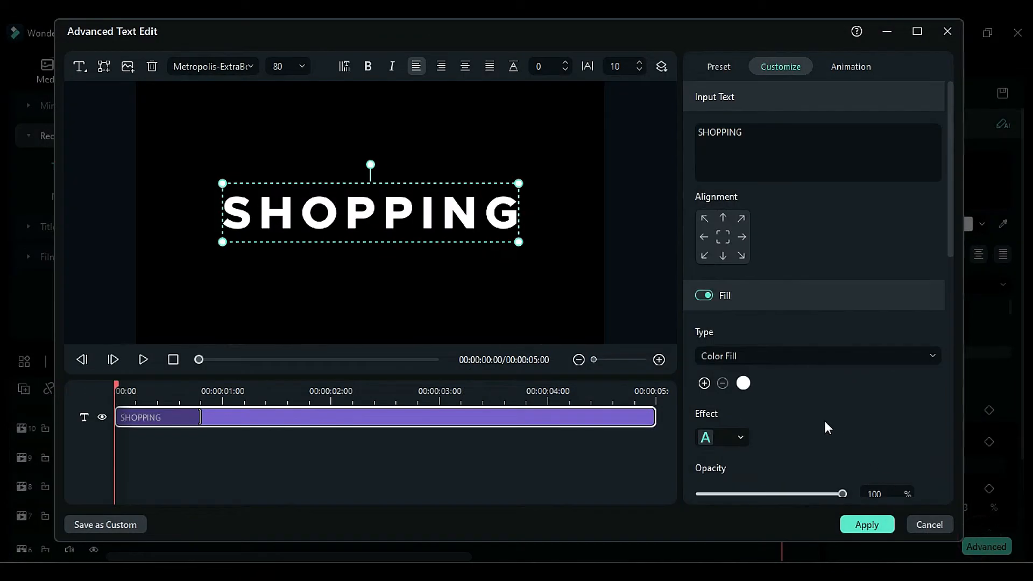
# - Turn off the SHOPPING title's fill and enable a white outline
pyautogui.click(701, 295)
pyautogui.moveTo(950, 235); pyautogui.dragTo(955, 334)
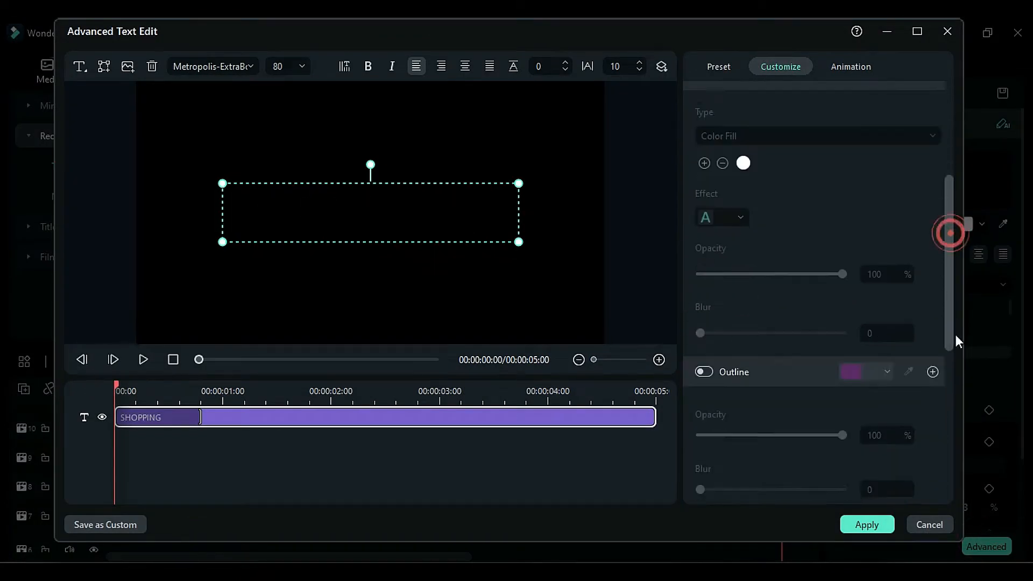
pyautogui.click(703, 314)
pyautogui.click(846, 317)
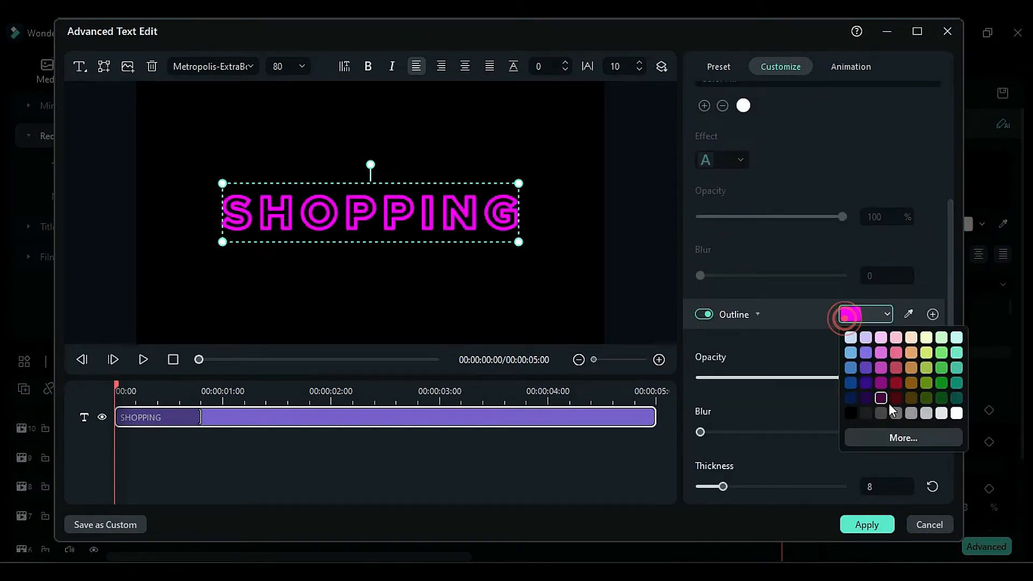
pyautogui.click(956, 412)
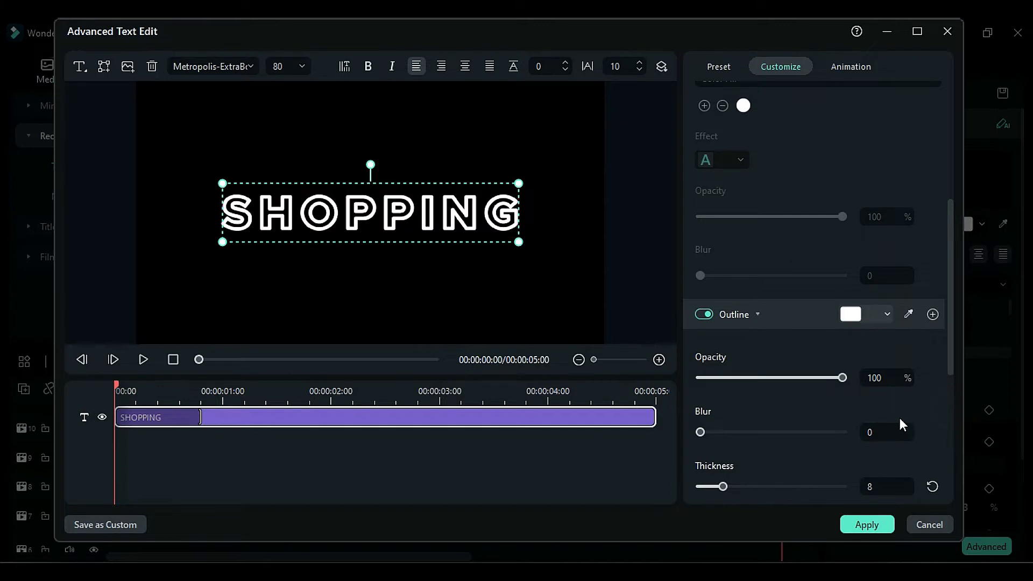
# - Reduce the outline thickness to its minimum, apply the text edit, and duplicate the outlined title onto track 7
pyautogui.moveTo(722, 486); pyautogui.dragTo(700, 486)
pyautogui.click(867, 524)
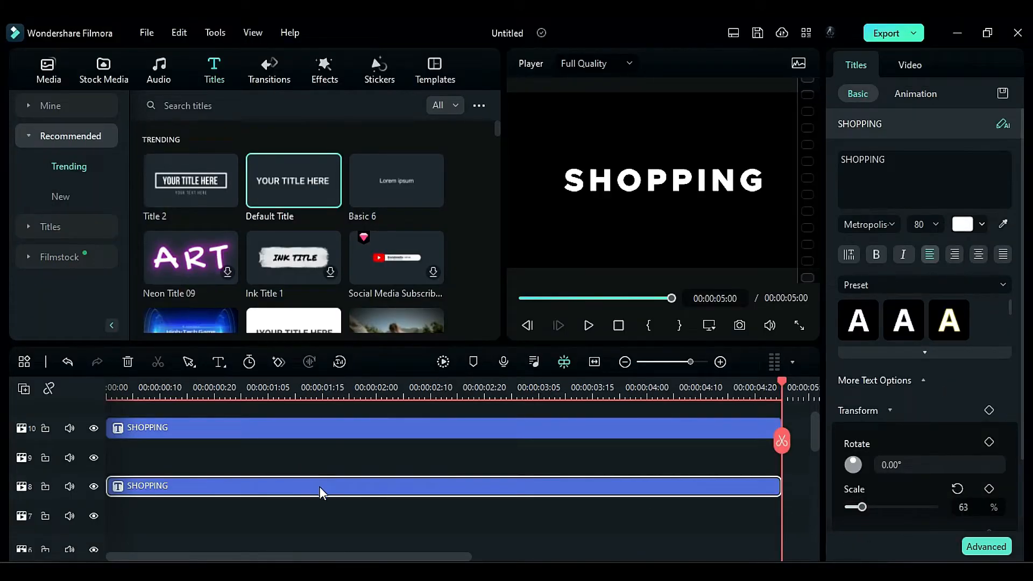
pyautogui.moveTo(321, 492); pyautogui.dragTo(314, 520)
# - Keyframe the track 8 title's position at the start, and set its Y position to 57 at 00:00:00:10
pyautogui.click(108, 387)
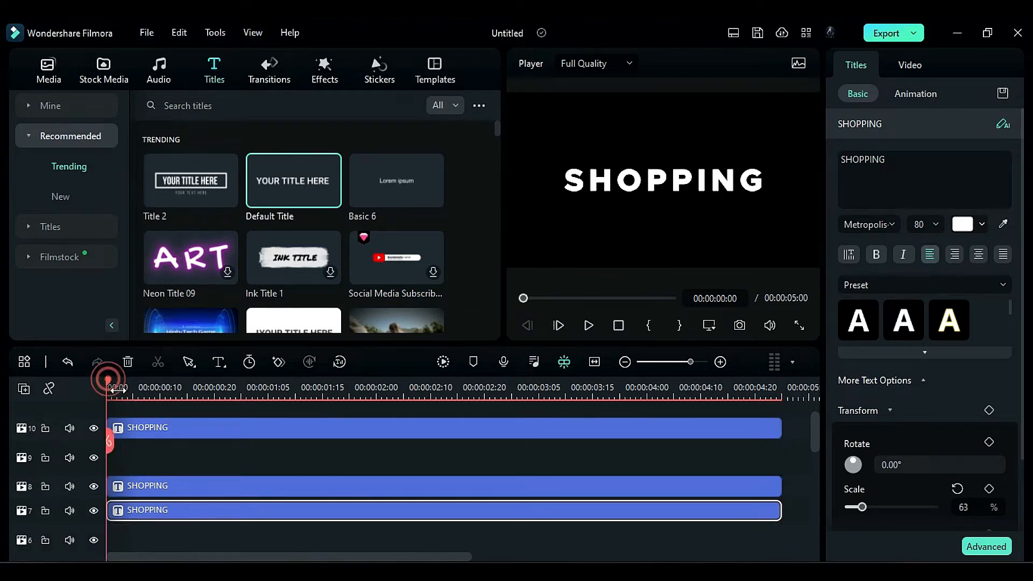
pyautogui.click(160, 490)
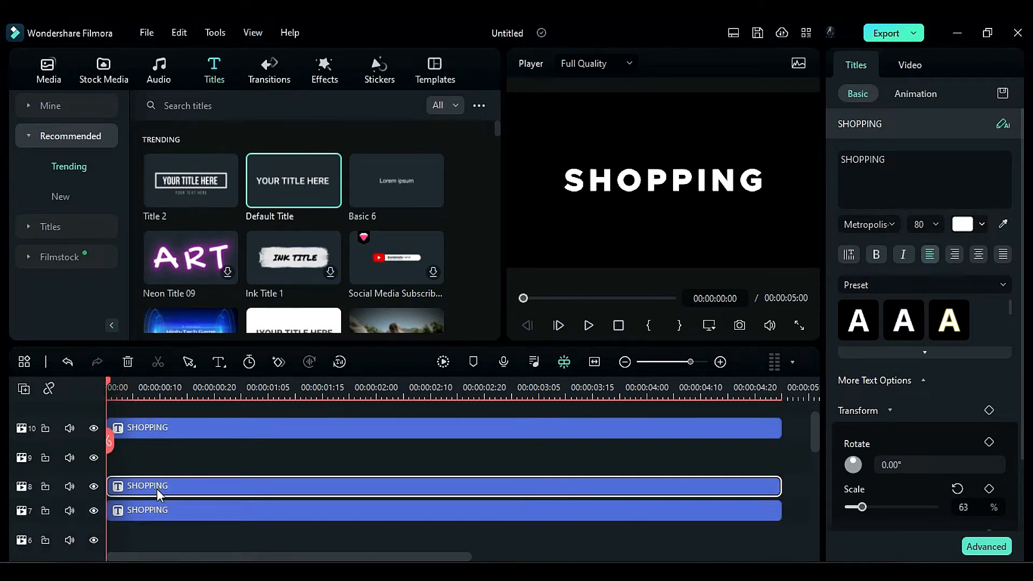
pyautogui.scroll(-2, 1026, 383)
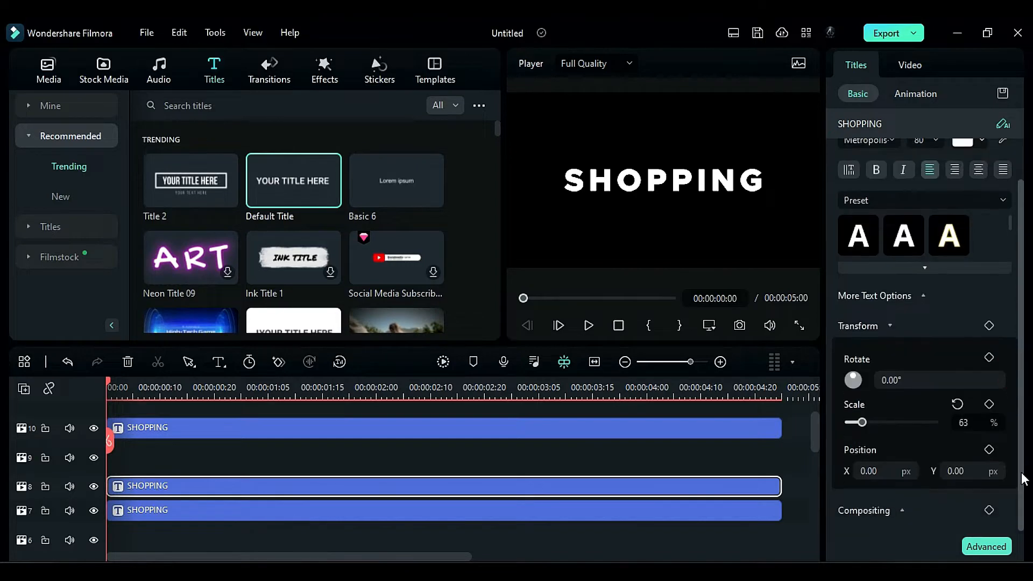
pyautogui.click(989, 449)
pyautogui.moveTo(109, 387); pyautogui.dragTo(160, 427)
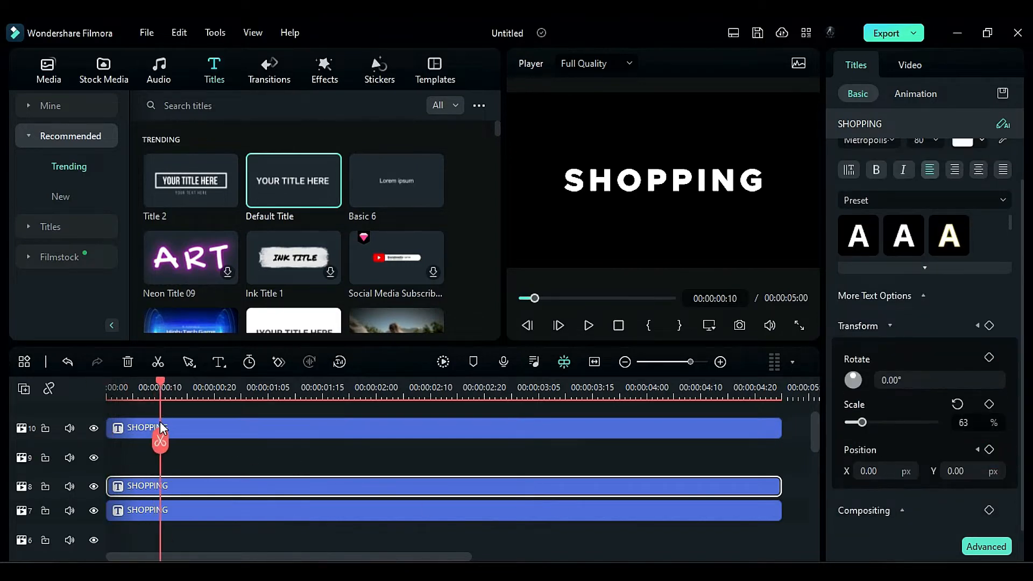
pyautogui.click(963, 470)
pyautogui.write('57')
pyautogui.press('Return')
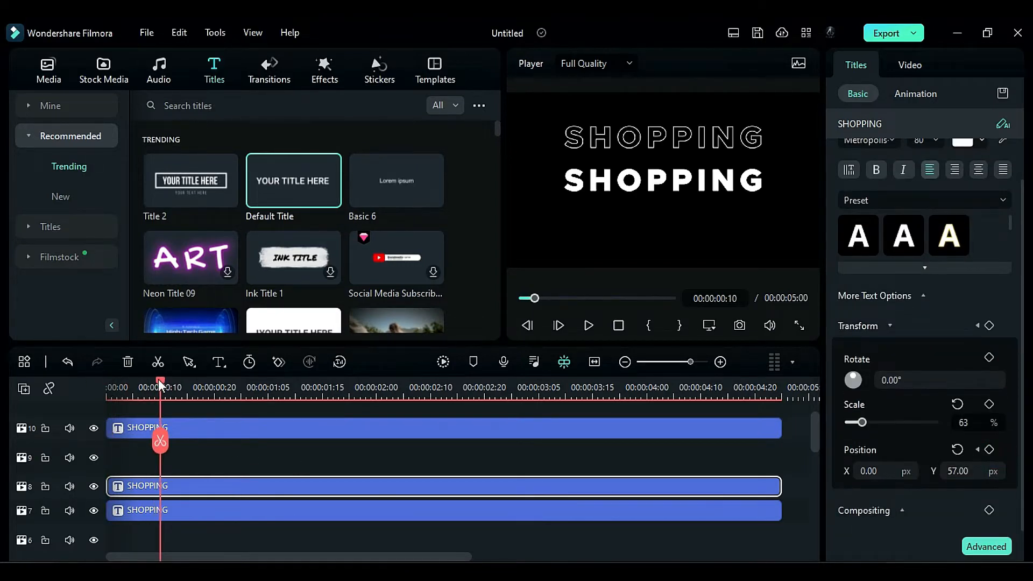
# - Add a position keyframe to the track 8 title at 00:00:04:15
pyautogui.moveTo(160, 382); pyautogui.dragTo(414, 387)
pyautogui.moveTo(445, 456); pyautogui.dragTo(727, 511)
pyautogui.click(750, 488)
pyautogui.click(989, 450)
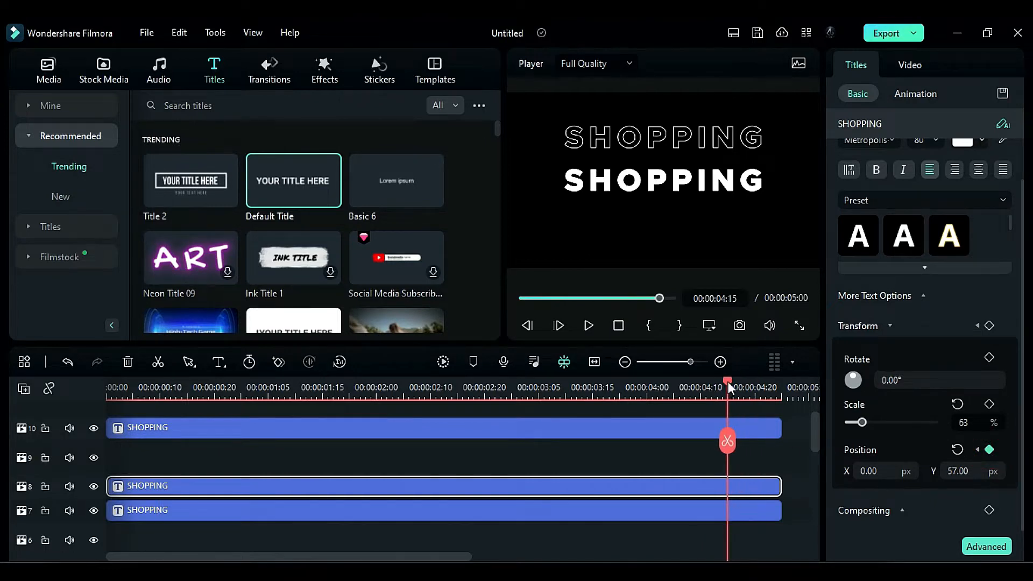
# - Set the track 8 title's Y position to 28.5 at 00:00:04:20 and to 0 at the clip's end
pyautogui.moveTo(730, 381); pyautogui.dragTo(758, 398)
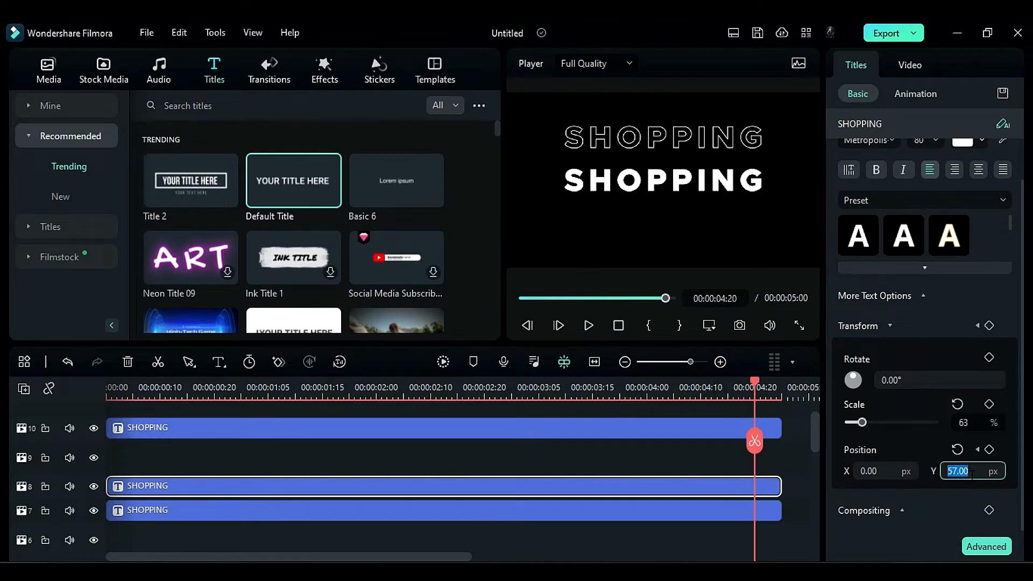
pyautogui.press('Return')
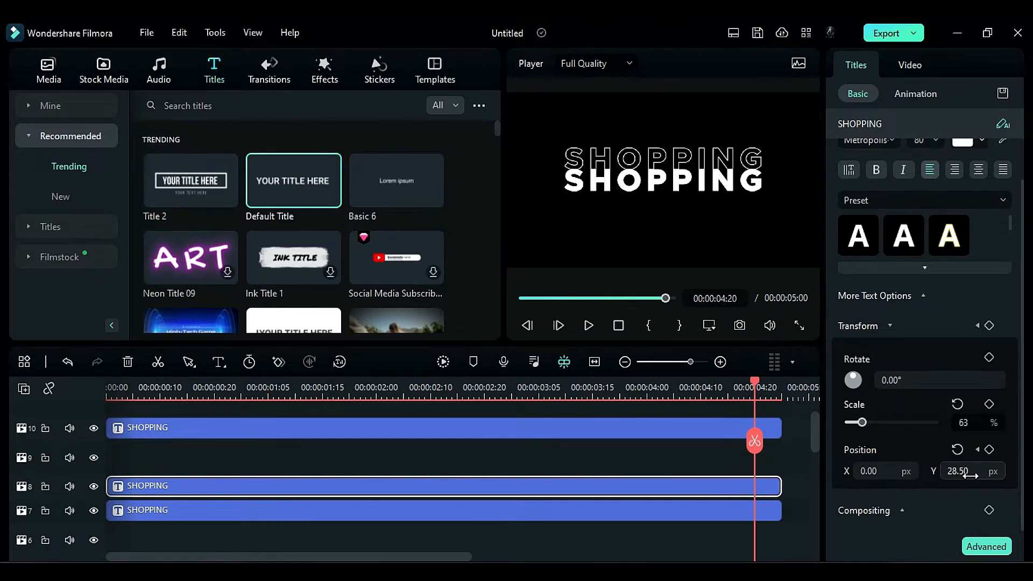
pyautogui.moveTo(768, 387); pyautogui.dragTo(786, 400)
pyautogui.click(975, 475)
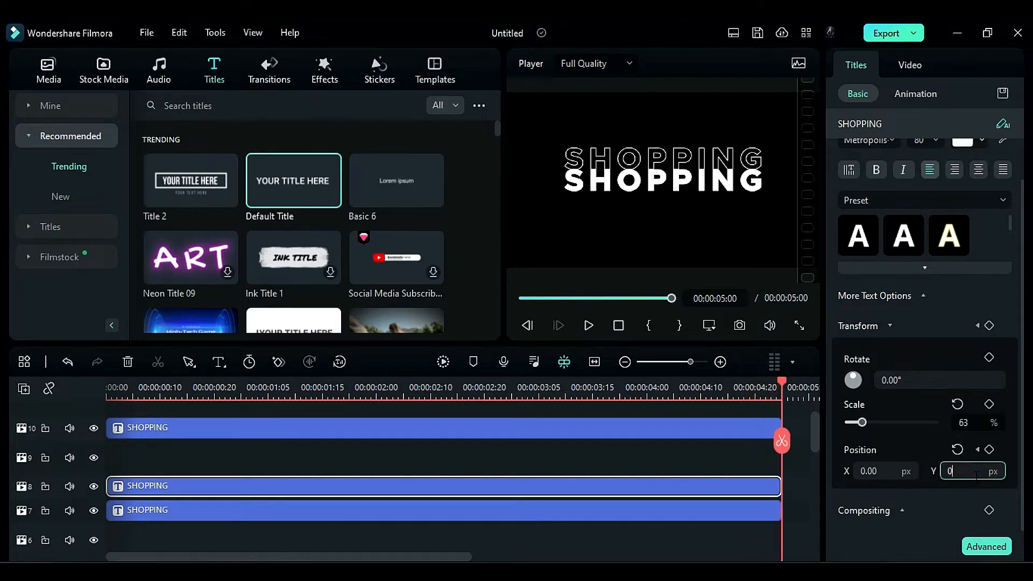
pyautogui.write('0')
pyautogui.click(767, 487)
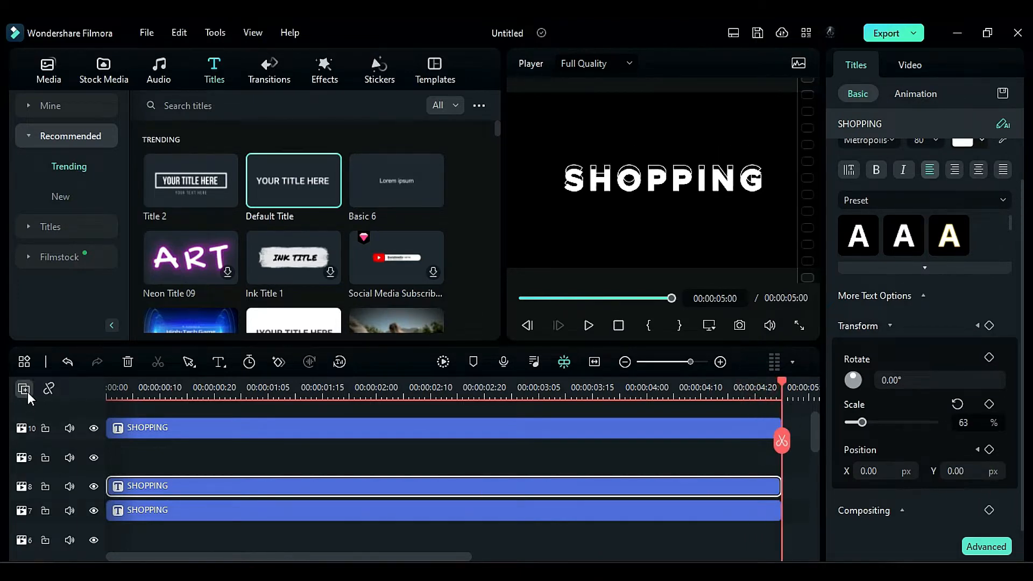
# - Adjust the timeline track height to Normal
pyautogui.click(28, 392)
pyautogui.moveTo(108, 512)
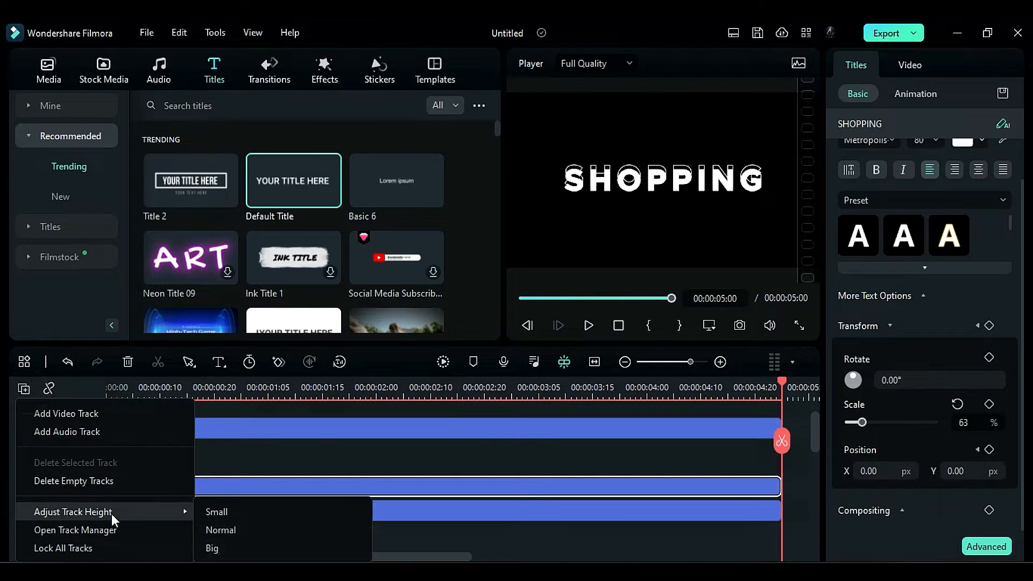
pyautogui.click(194, 525)
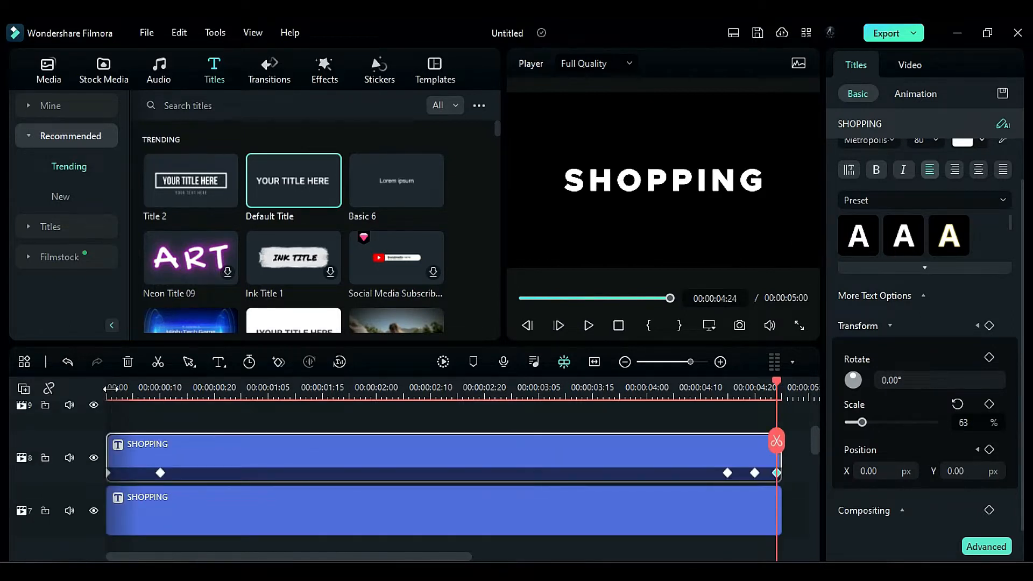
# - Keyframe the track 7 title's position at the start, and set its Y position to -57 at 00:00:00:10
pyautogui.click(110, 387)
pyautogui.click(168, 508)
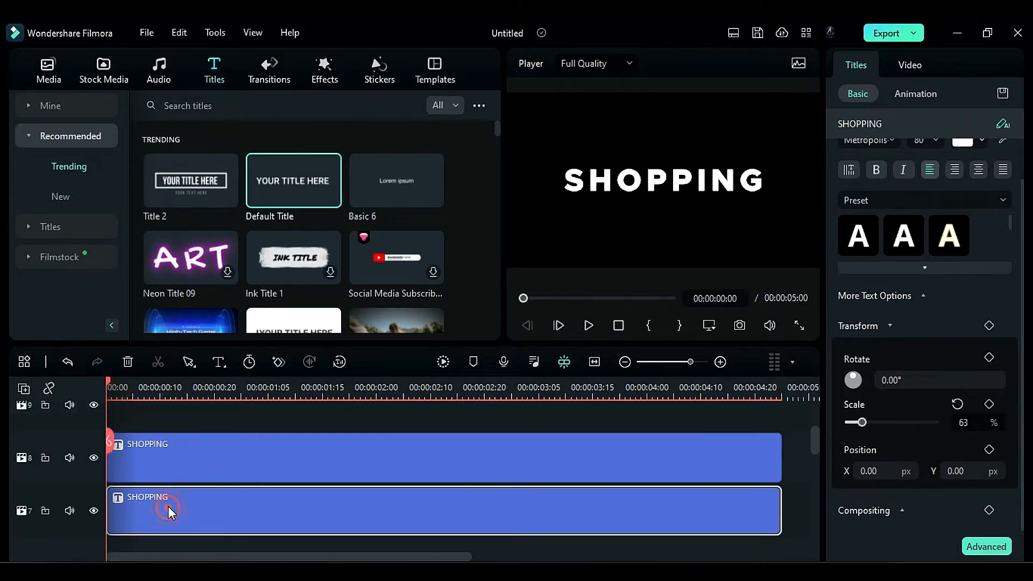
pyautogui.click(989, 449)
pyautogui.click(969, 466)
pyautogui.click(299, 501)
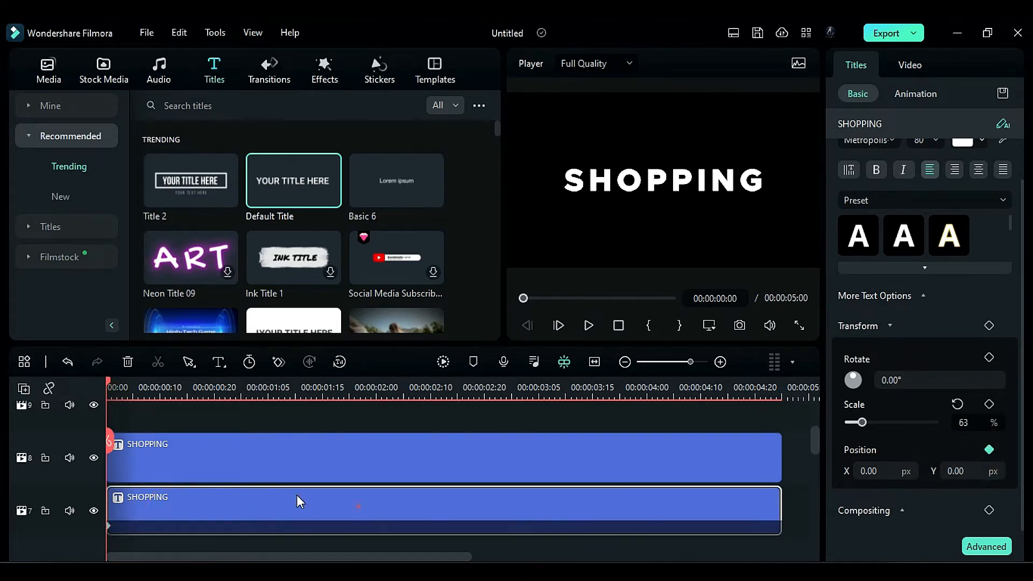
pyautogui.click(160, 417)
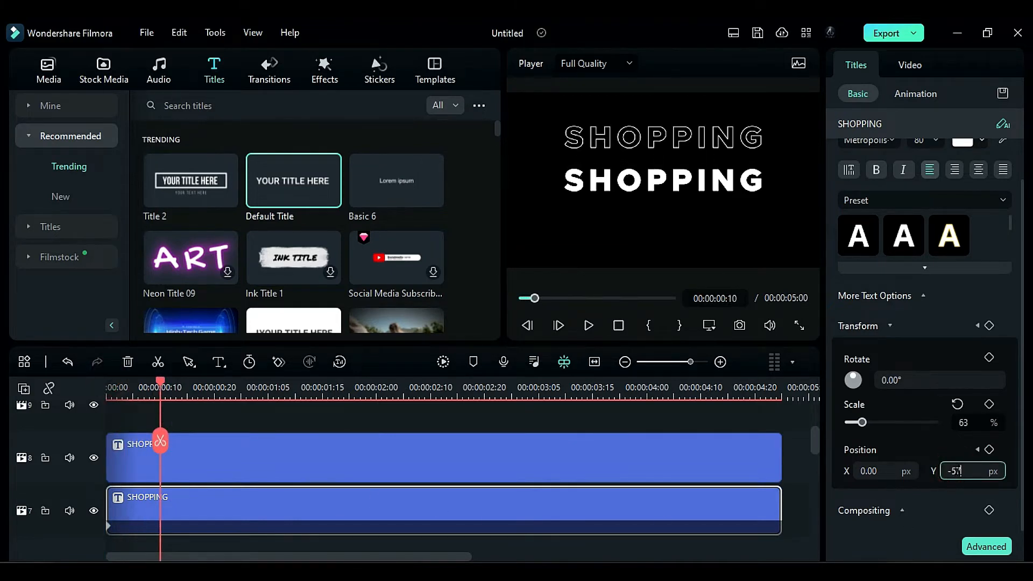
pyautogui.click(954, 470)
pyautogui.write('-57')
pyautogui.press('Return')
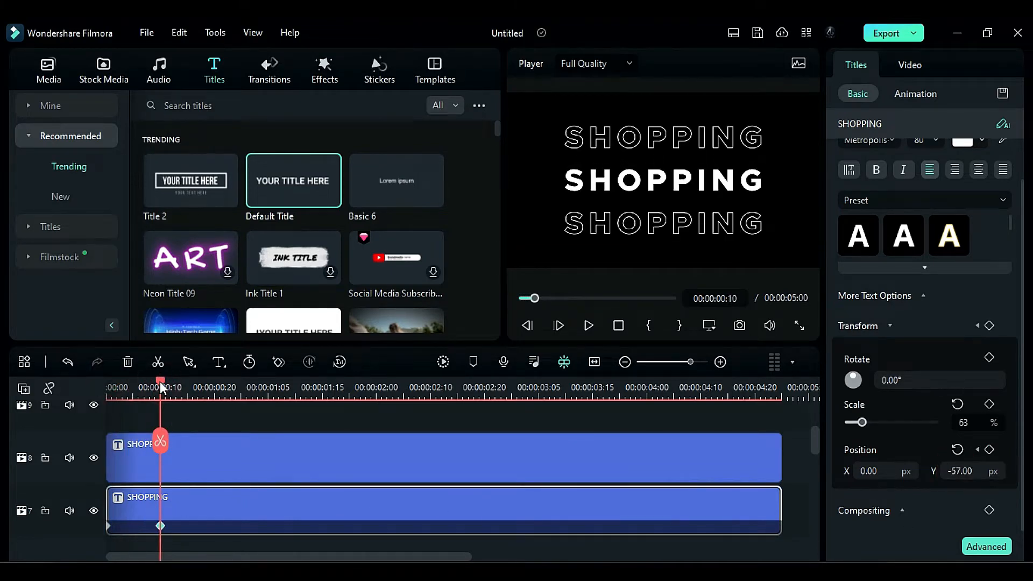
# - Add a position keyframe to the track 7 title at 00:00:04:15, and set its Y position to -28.5 at 00:00:04:20
pyautogui.moveTo(161, 387); pyautogui.dragTo(730, 440)
pyautogui.click(990, 451)
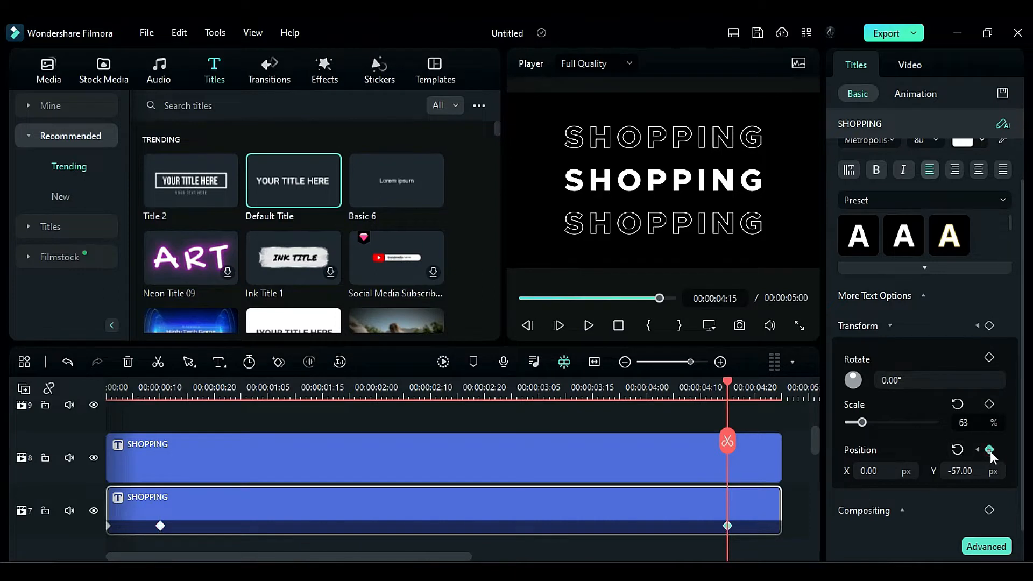
pyautogui.moveTo(724, 380); pyautogui.dragTo(755, 402)
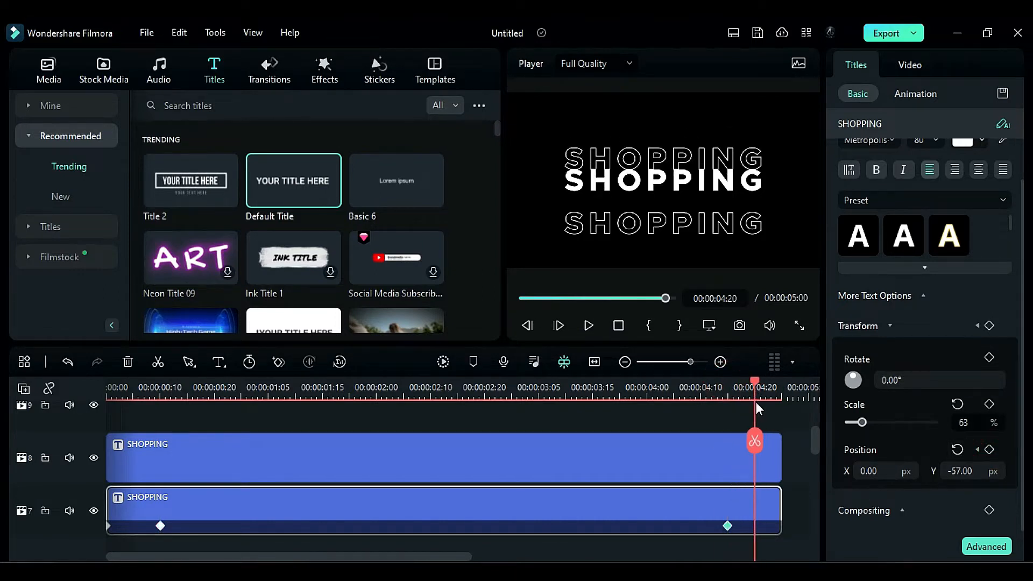
pyautogui.click(961, 471)
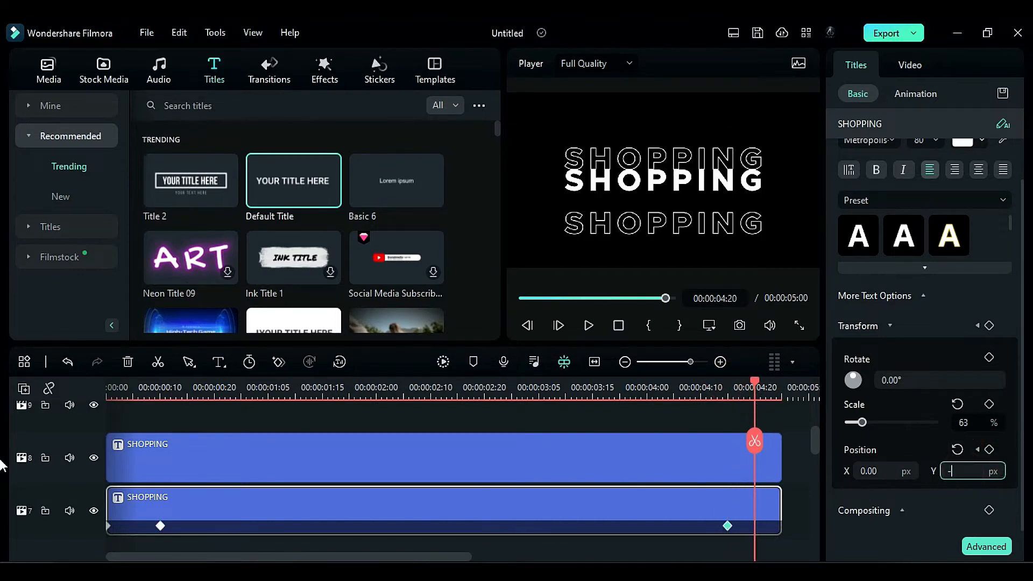
pyautogui.press('Return')
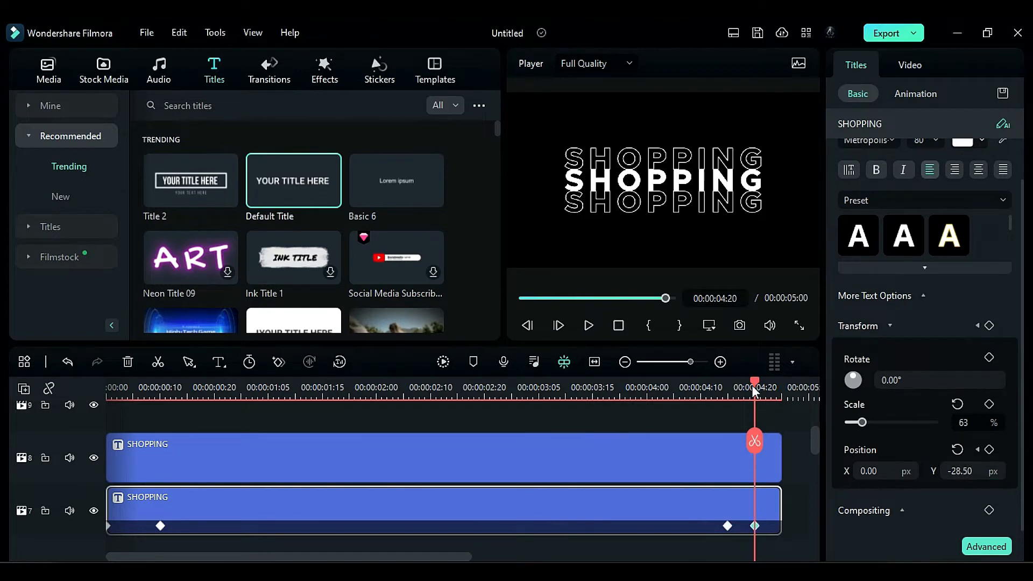
# - Set the track 7 title's Y position to 0 at 00:00:04:24
pyautogui.moveTo(752, 386); pyautogui.dragTo(788, 417)
pyautogui.click(971, 470)
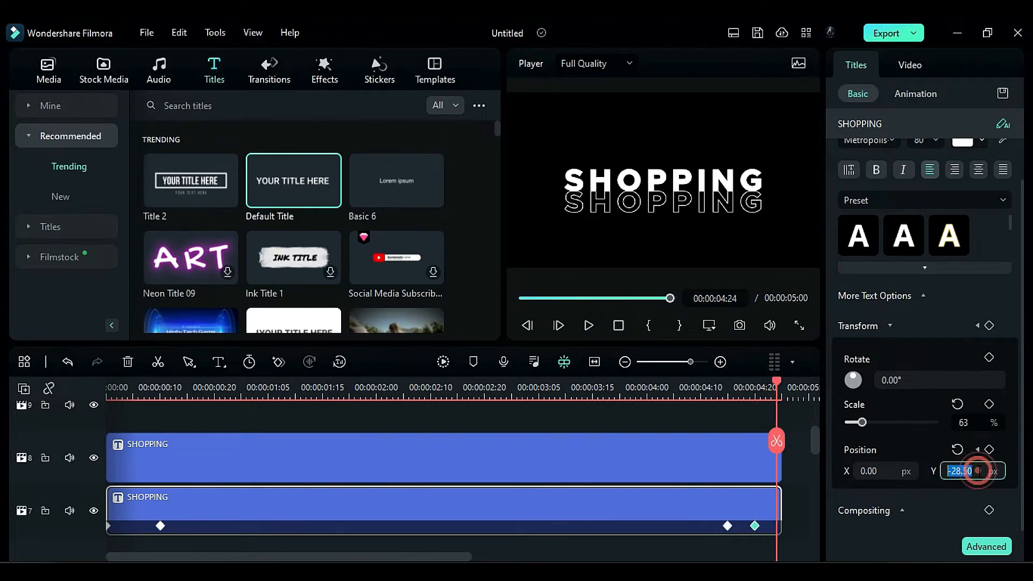
pyautogui.write('0')
pyautogui.press('Return')
# - Duplicate both animated outline titles from tracks 8 and 7 onto tracks 6 and 5
pyautogui.scroll(-1, 259, 414)
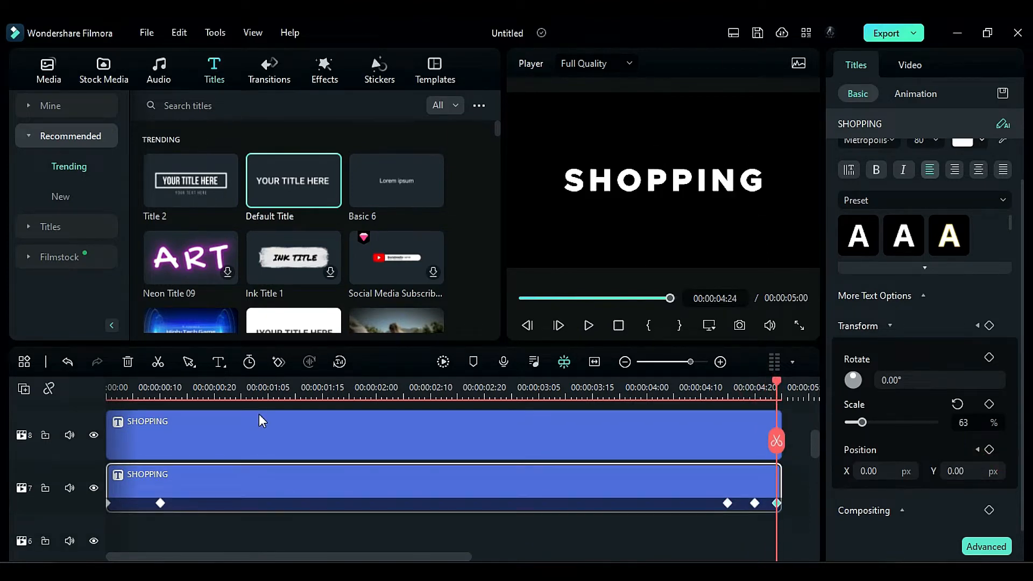
pyautogui.moveTo(263, 402); pyautogui.dragTo(270, 515)
pyautogui.moveTo(273, 450); pyautogui.dragTo(254, 435)
pyautogui.scroll(4, 248, 483)
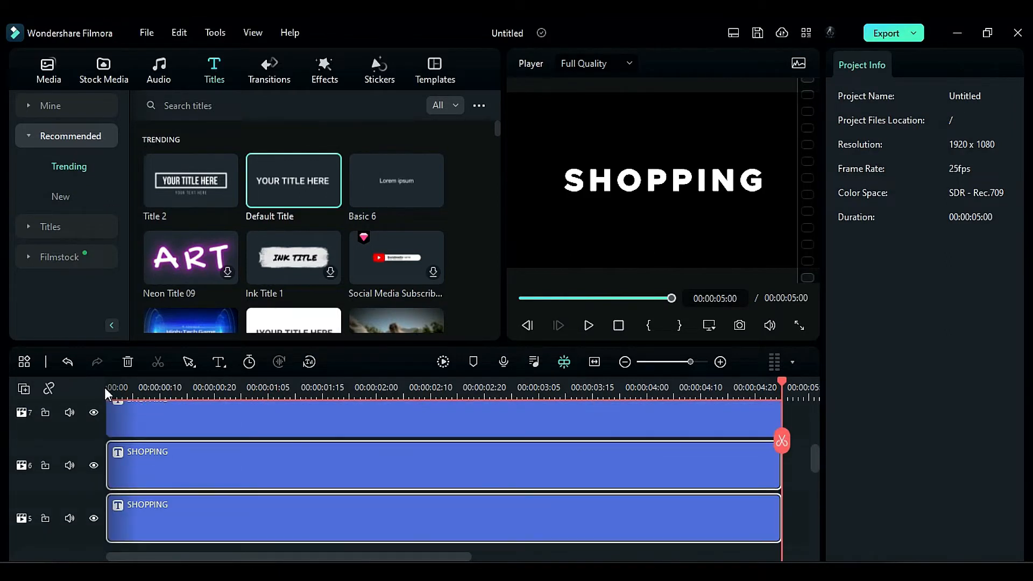
# - Trim the start of the title on track 6 to 00:00:00:03
pyautogui.click(107, 388)
pyautogui.scroll(-1, 163, 544)
pyautogui.click(163, 543)
pyautogui.click(145, 443)
pyautogui.moveTo(115, 391); pyautogui.dragTo(121, 387)
pyautogui.moveTo(109, 463); pyautogui.dragTo(123, 474)
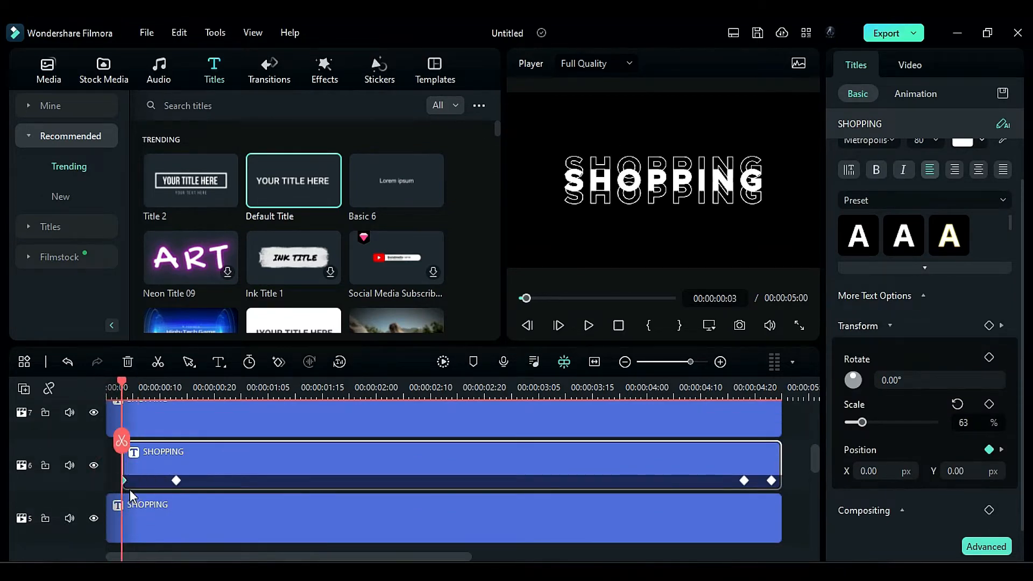
# - Realign the track 6 title's late keyframes to 00:00:04:15 and 00:00:04:20, and return its Y position to 0 at 00:00:04:24
pyautogui.moveTo(737, 388)
pyautogui.mouseDown()
pyautogui.moveTo(773, 388)
pyautogui.moveTo(744, 389)
pyautogui.mouseUp()
pyautogui.moveTo(745, 480); pyautogui.dragTo(727, 481)
pyautogui.moveTo(772, 481); pyautogui.dragTo(754, 480)
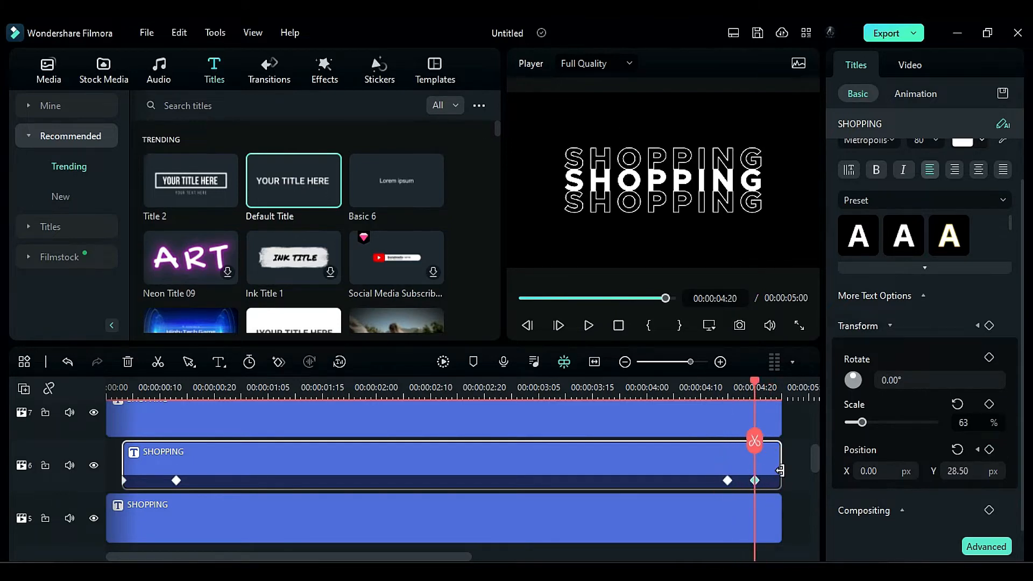
pyautogui.click(776, 395)
pyautogui.press('Return')
# - Trim the start of the title on track 5 to 00:00:00:03
pyautogui.click(122, 388)
pyautogui.moveTo(108, 511); pyautogui.dragTo(123, 513)
# - Realign the track 5 title's late keyframes to 00:00:04:15 and 00:00:04:20, and reset its position at 00:00:04:24
pyautogui.click(722, 484)
pyautogui.click(727, 481)
pyautogui.click(741, 518)
pyautogui.moveTo(744, 533); pyautogui.dragTo(727, 533)
pyautogui.moveTo(771, 533); pyautogui.dragTo(755, 533)
pyautogui.click(776, 394)
pyautogui.click(964, 449)
# - Duplicate the outlined titles on tracks 6 and 5 onto tracks 4 and 3
pyautogui.scroll(-3, 264, 477)
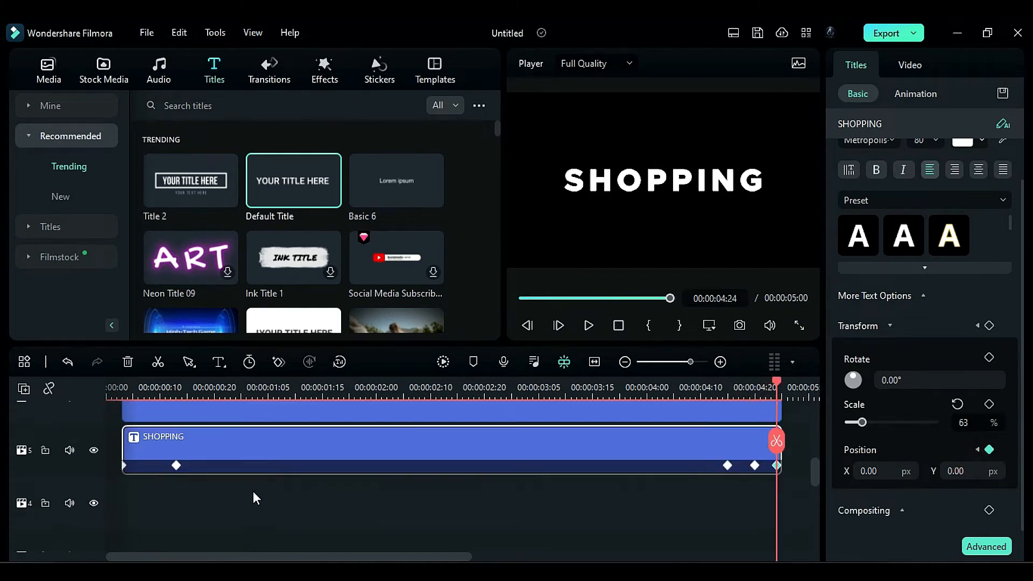
pyautogui.scroll(1, 252, 491)
pyautogui.click(117, 424)
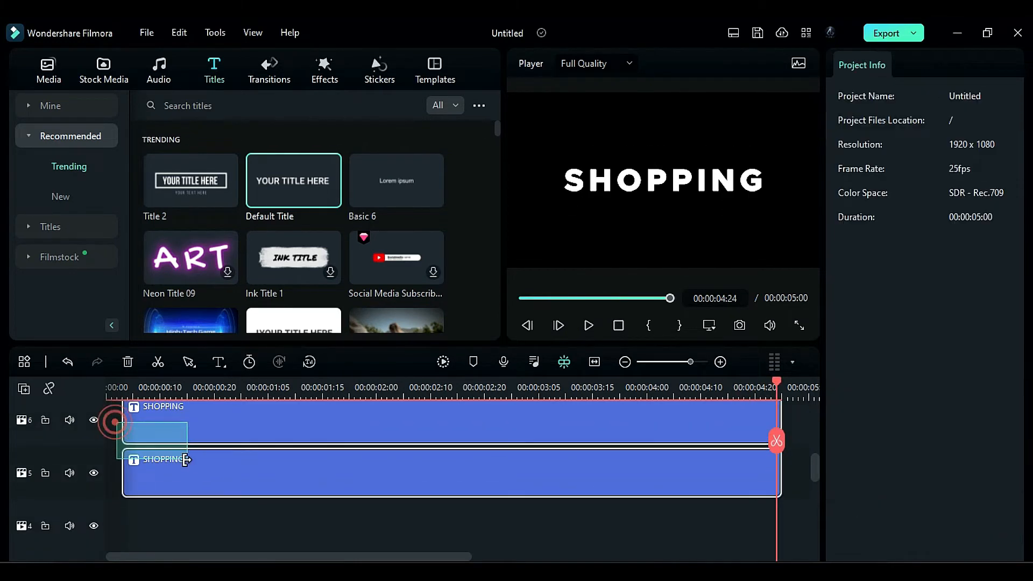
pyautogui.moveTo(215, 485)
pyautogui.mouseDown()
pyautogui.moveTo(215, 547)
pyautogui.moveTo(205, 466)
pyautogui.moveTo(220, 472)
pyautogui.mouseUp()
# - Trim the starts of the titles on tracks 4 and 3 to 00:00:00:05
pyautogui.moveTo(119, 395); pyautogui.dragTo(133, 395)
pyautogui.moveTo(124, 466); pyautogui.dragTo(133, 467)
pyautogui.click(115, 467)
# - Realign the track 4 title's late keyframes to 00:00:04:15 and 00:00:04:20, and reset its position at 00:00:04:24
pyautogui.click(186, 460)
pyautogui.moveTo(738, 481); pyautogui.dragTo(728, 480)
pyautogui.moveTo(765, 480); pyautogui.dragTo(754, 480)
pyautogui.moveTo(755, 383); pyautogui.dragTo(777, 400)
pyautogui.click(956, 451)
# - Realign the track 3 title's late keyframes to 00:00:04:15 and 00:00:04:20, and reset its position at 00:00:04:24
pyautogui.click(732, 507)
pyautogui.moveTo(738, 533)
pyautogui.mouseDown()
pyautogui.moveTo(727, 533)
pyautogui.moveTo(754, 533)
pyautogui.mouseUp()
pyautogui.moveTo(756, 382); pyautogui.dragTo(779, 403)
pyautogui.click(956, 452)
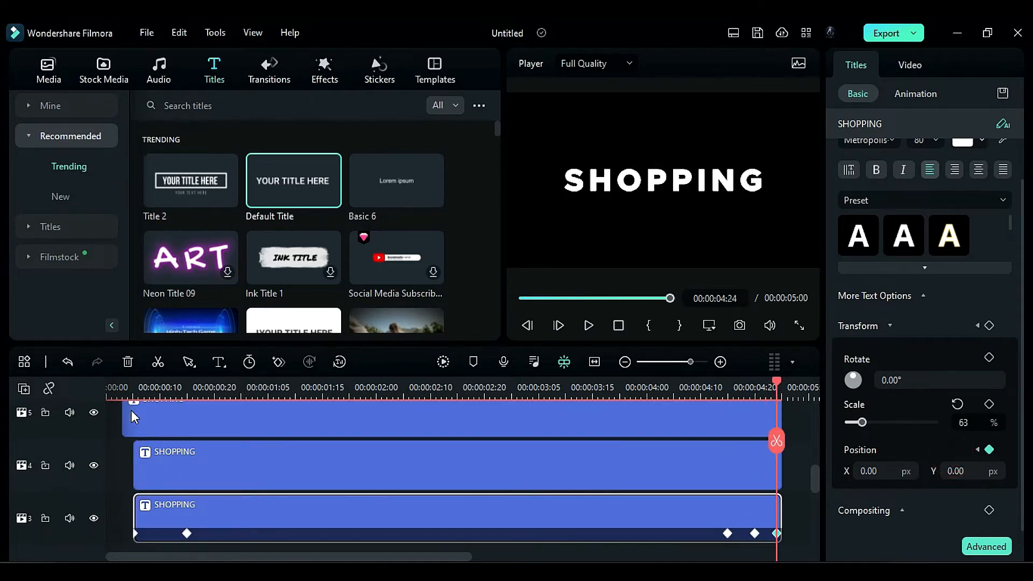
# - Duplicate the outlined titles on tracks 4 and 3 onto tracks 2 and 1
pyautogui.click(121, 387)
pyautogui.moveTo(128, 460); pyautogui.dragTo(215, 489)
pyautogui.scroll(-2, 215, 512)
# - Trim the starts of the titles on tracks 2 and 1 to about 00:00:00:08
pyautogui.click(131, 377)
pyautogui.moveTo(131, 378); pyautogui.dragTo(149, 385)
pyautogui.scroll(2, 134, 484)
pyautogui.moveTo(135, 485); pyautogui.dragTo(150, 486)
# - Realign the late position keyframes of the titles on tracks 2 and 1 to 00:00:04:15 and 00:00:04:20
pyautogui.click(736, 487)
pyautogui.moveTo(743, 504); pyautogui.dragTo(754, 534)
pyautogui.scroll(-1, 757, 513)
pyautogui.click(757, 521)
# - Reset the position of the titles on tracks 1 and 2 at 00:00:04:24
pyautogui.moveTo(754, 382); pyautogui.dragTo(779, 403)
pyautogui.click(954, 453)
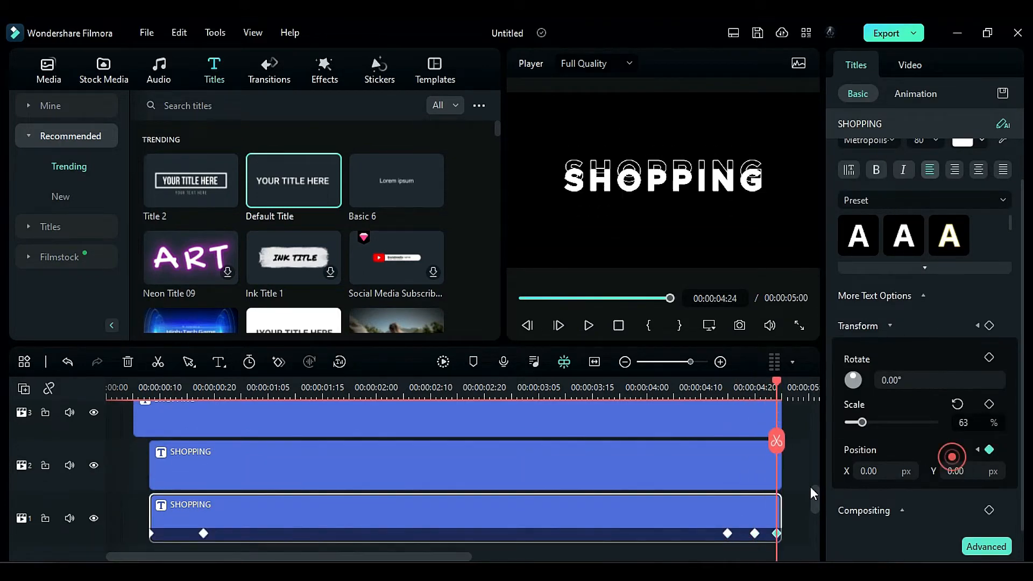
pyautogui.click(766, 467)
pyautogui.click(956, 450)
# - Lower the opacity of the outlined SHOPPING titles on tracks 6 and 5 to 80%
pyautogui.click(111, 383)
pyautogui.moveTo(108, 380); pyautogui.dragTo(102, 409)
pyautogui.scroll(12, 211, 489)
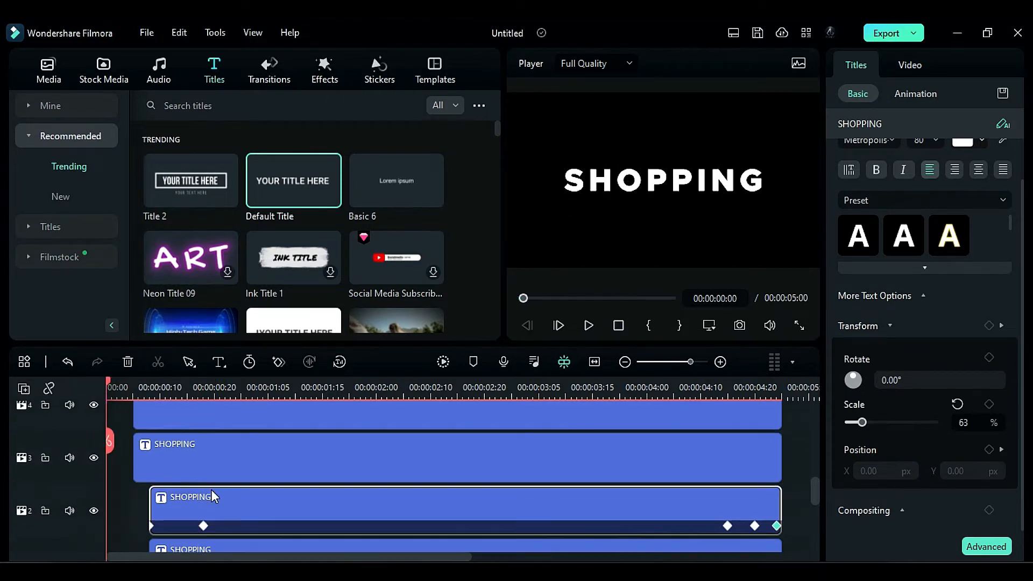
pyautogui.scroll(-1, 195, 470)
pyautogui.click(133, 385)
pyautogui.click(202, 491)
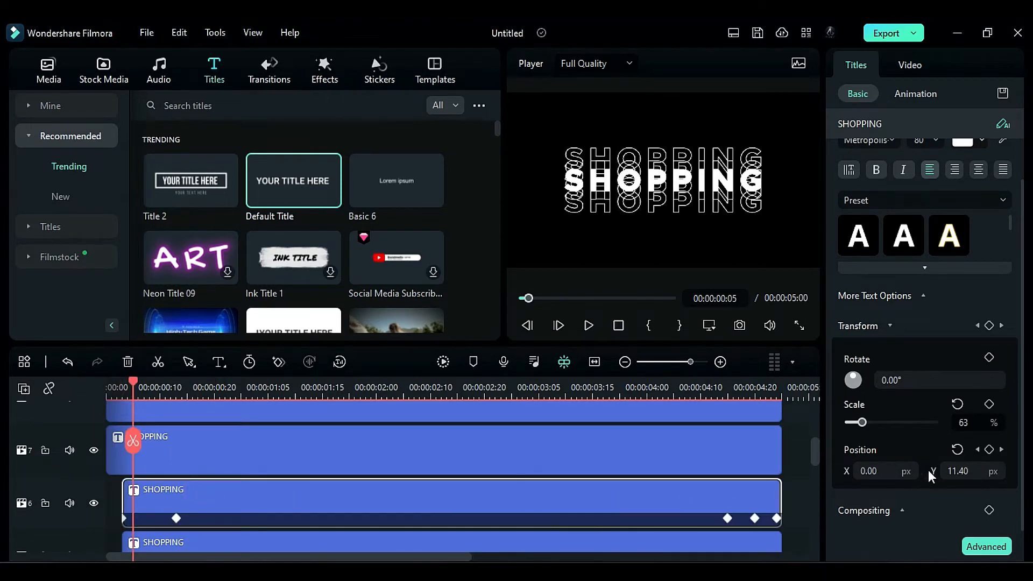
pyautogui.click(902, 510)
pyautogui.scroll(-2, 924, 496)
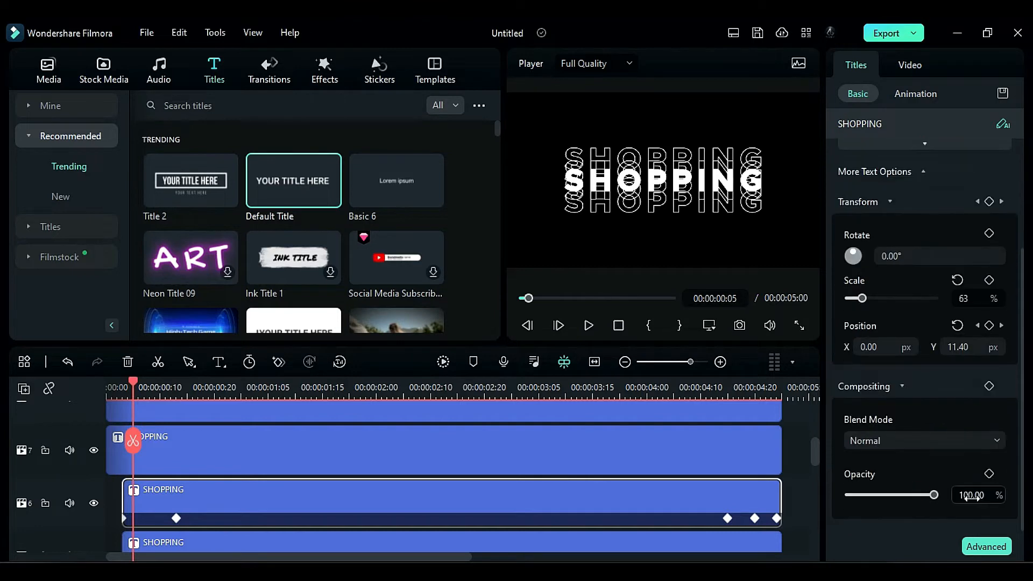
pyautogui.click(971, 495)
pyautogui.scroll(-2, 473, 500)
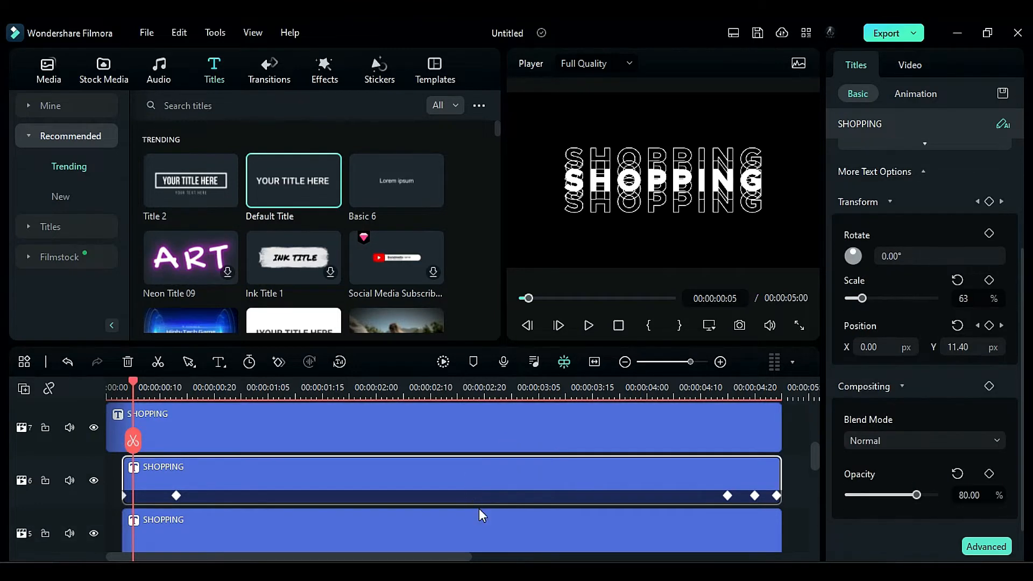
pyautogui.click(479, 512)
pyautogui.click(976, 494)
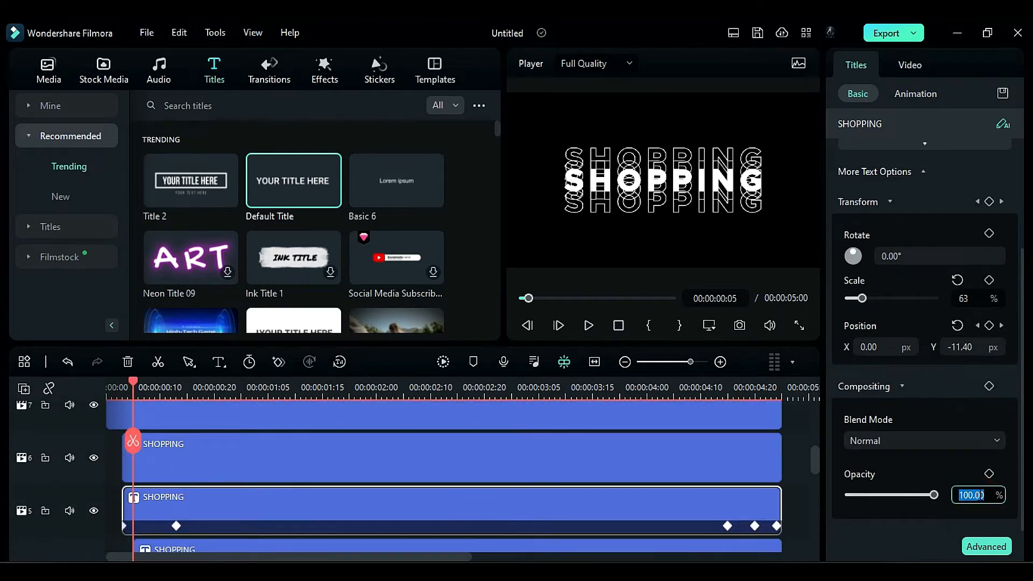
# - Lower the opacity of the outlined SHOPPING titles on tracks 4 and 3 to 60%
pyautogui.scroll(-2, 388, 502)
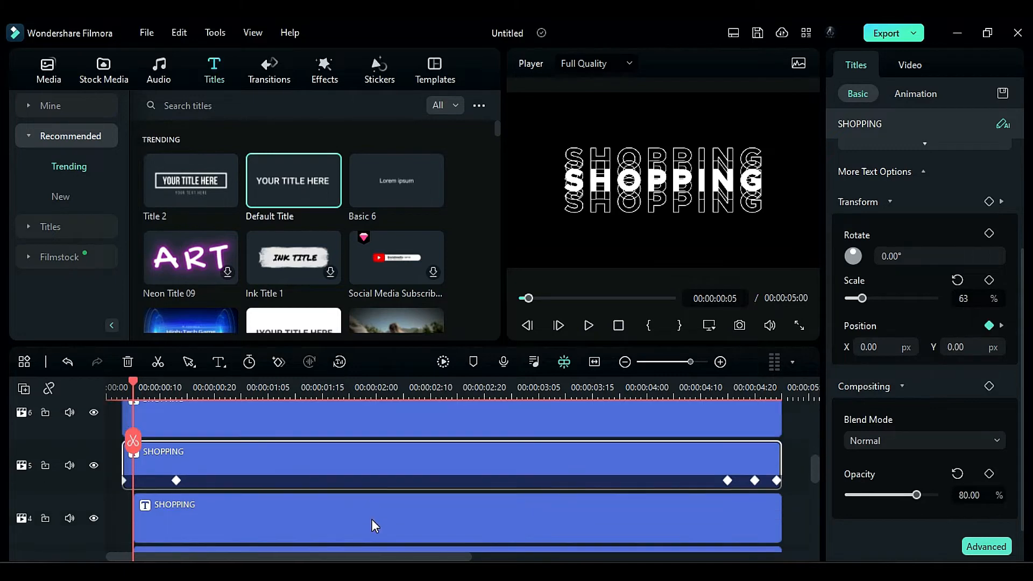
pyautogui.click(372, 518)
pyautogui.click(971, 494)
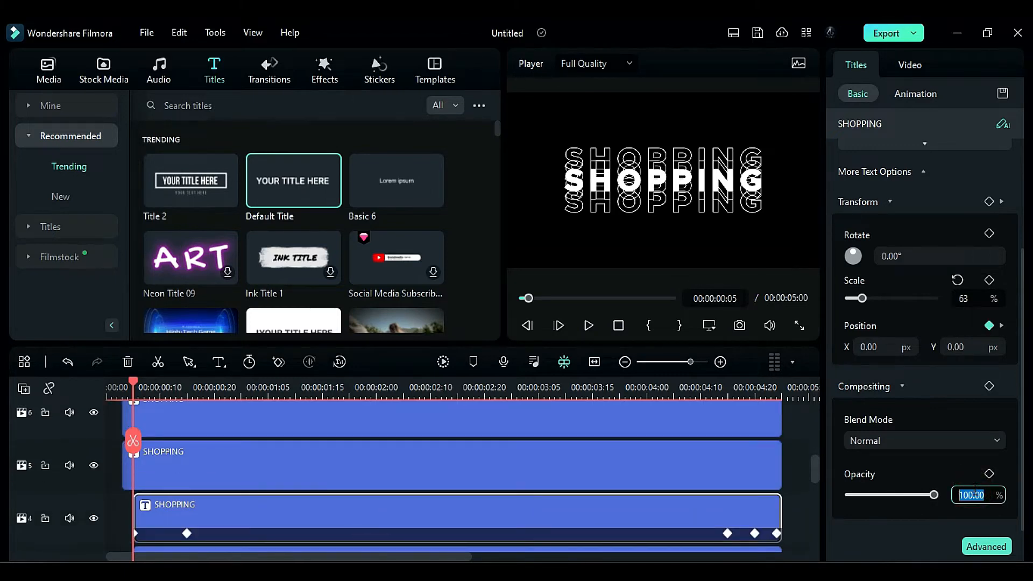
pyautogui.press('Return')
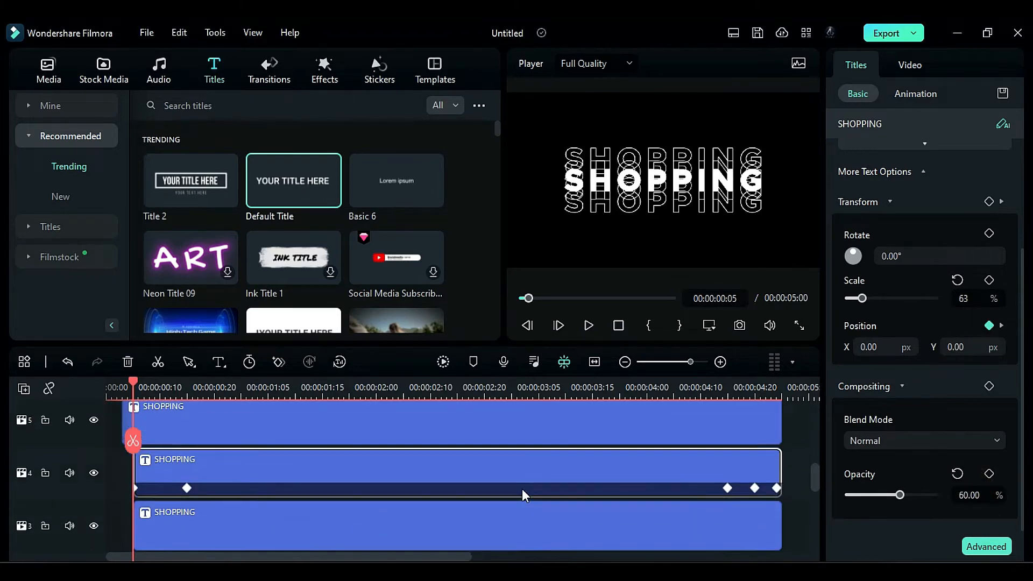
pyautogui.scroll(-2, 522, 491)
pyautogui.click(506, 514)
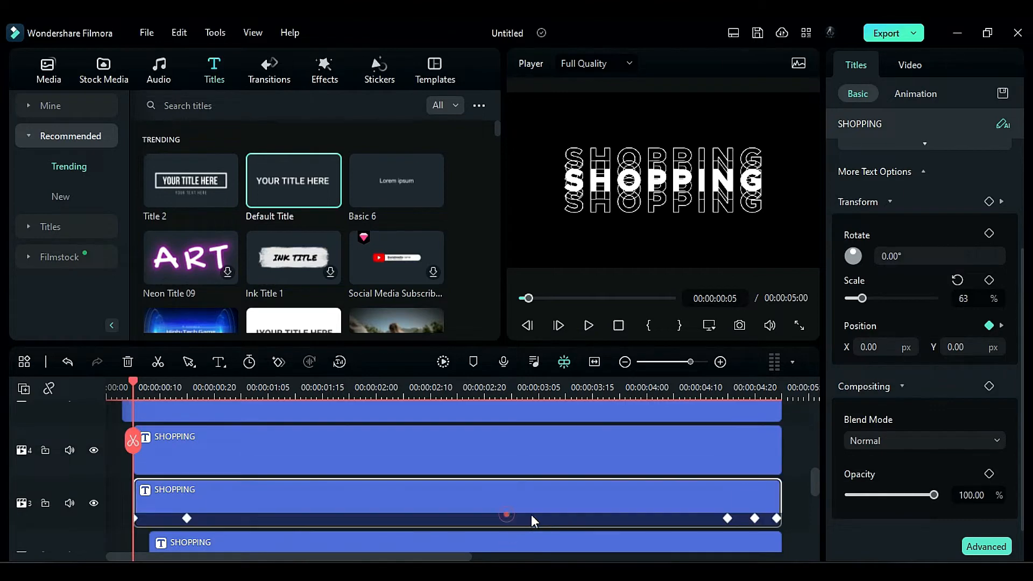
pyautogui.click(963, 494)
pyautogui.write('60')
# - Lower the opacity of the outlined SHOPPING titles on tracks 2 and 1 to 40%
pyautogui.scroll(-2, 380, 535)
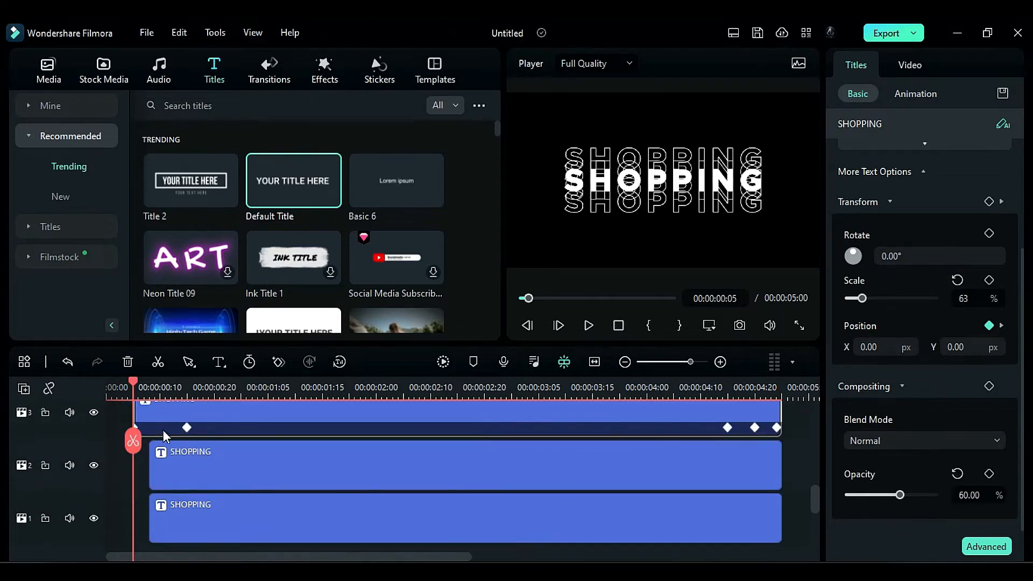
pyautogui.moveTo(134, 382); pyautogui.dragTo(148, 382)
pyautogui.click(214, 481)
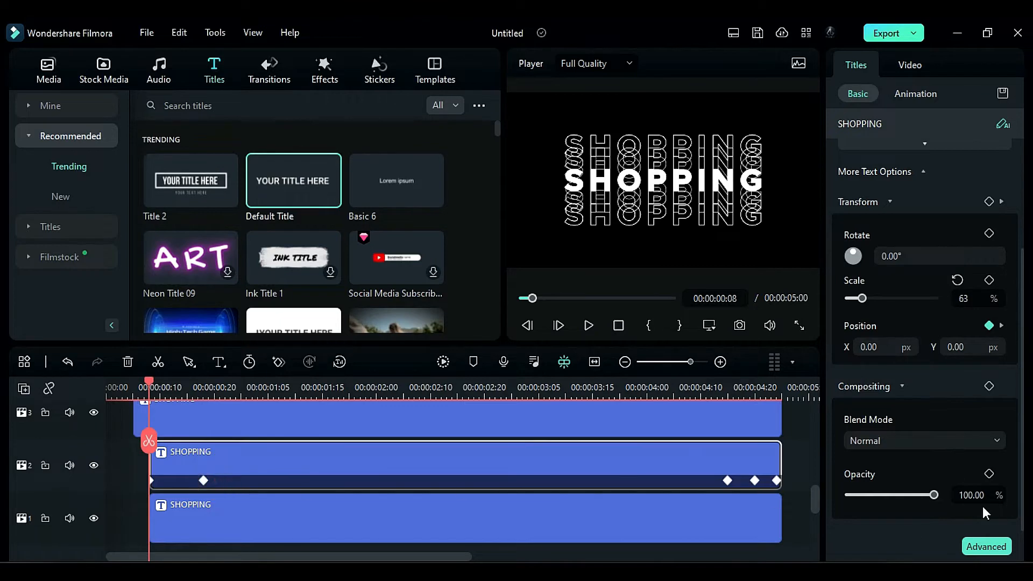
pyautogui.click(968, 495)
pyautogui.write('40')
pyautogui.click(466, 530)
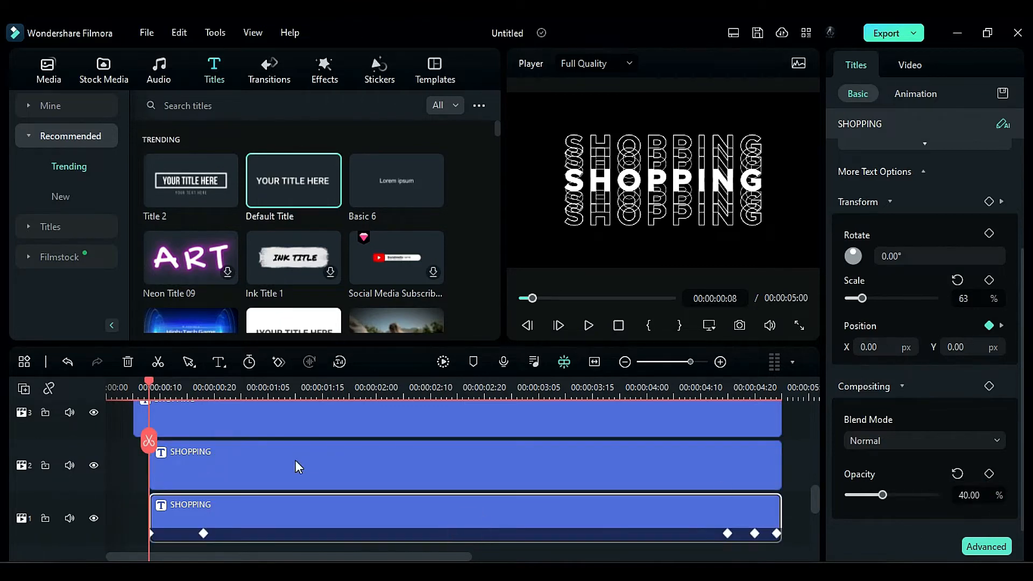
# - Place the imported pexels-max-fischer video on track 9 from the start of the timeline, beneath the top title
pyautogui.click(115, 463)
pyautogui.moveTo(197, 395)
pyautogui.mouseDown()
pyautogui.moveTo(148, 388)
pyautogui.moveTo(209, 405)
pyautogui.mouseUp()
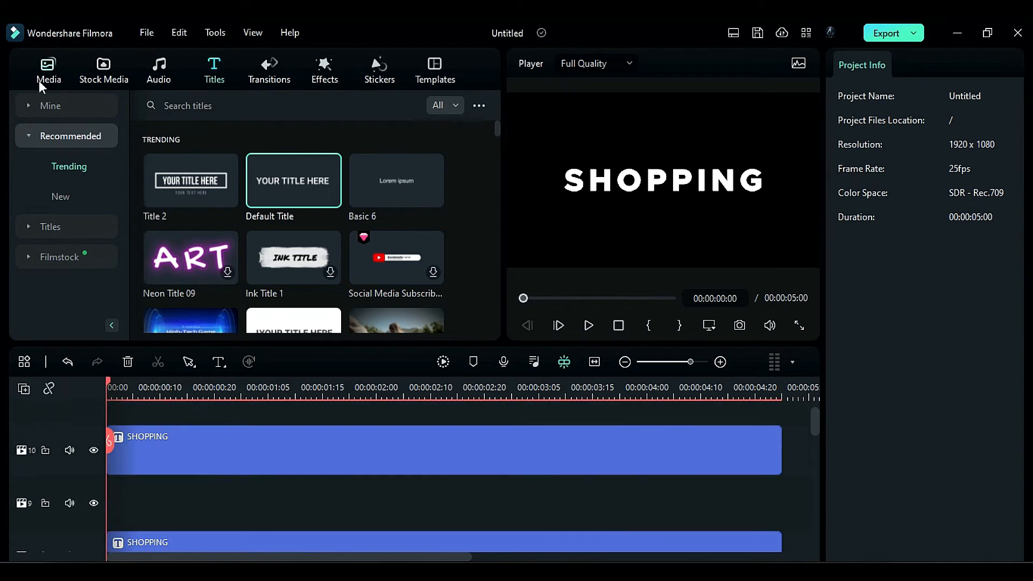
pyautogui.click(38, 80)
pyautogui.moveTo(293, 180); pyautogui.dragTo(126, 501)
pyautogui.click(592, 327)
# - Split the video on track 9 at 00:00:05:00 and delete the part beyond the titles
pyautogui.moveTo(284, 394); pyautogui.dragTo(781, 484)
pyautogui.click(790, 437)
pyautogui.click(796, 490)
pyautogui.press('Delete')
# - Enable Smart Cutout for the video on track 9 and open its cutout editor at the first frame
pyautogui.moveTo(781, 395); pyautogui.dragTo(107, 395)
pyautogui.click(224, 503)
pyautogui.click(960, 94)
pyautogui.scroll(-5, 882, 376)
pyautogui.click(846, 486)
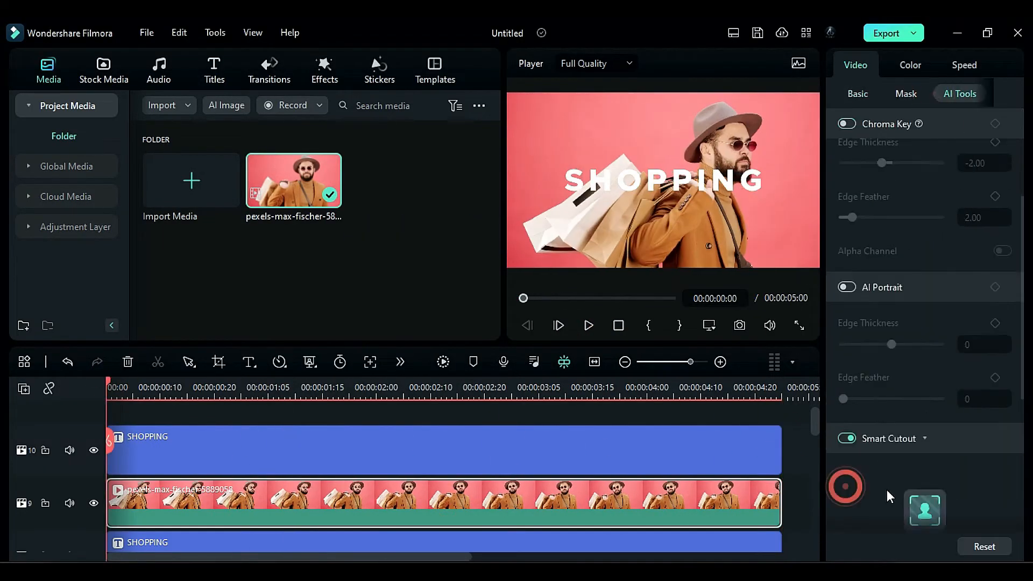
pyautogui.click(923, 473)
# - Brush over the man, his hat and the shopping bags, and process and save the Smart Cutout
pyautogui.moveTo(457, 129); pyautogui.dragTo(471, 189)
pyautogui.moveTo(410, 289); pyautogui.dragTo(366, 301)
pyautogui.moveTo(309, 199); pyautogui.dragTo(269, 259)
pyautogui.moveTo(178, 281)
pyautogui.mouseDown()
pyautogui.moveTo(226, 330)
pyautogui.moveTo(234, 288)
pyautogui.mouseUp()
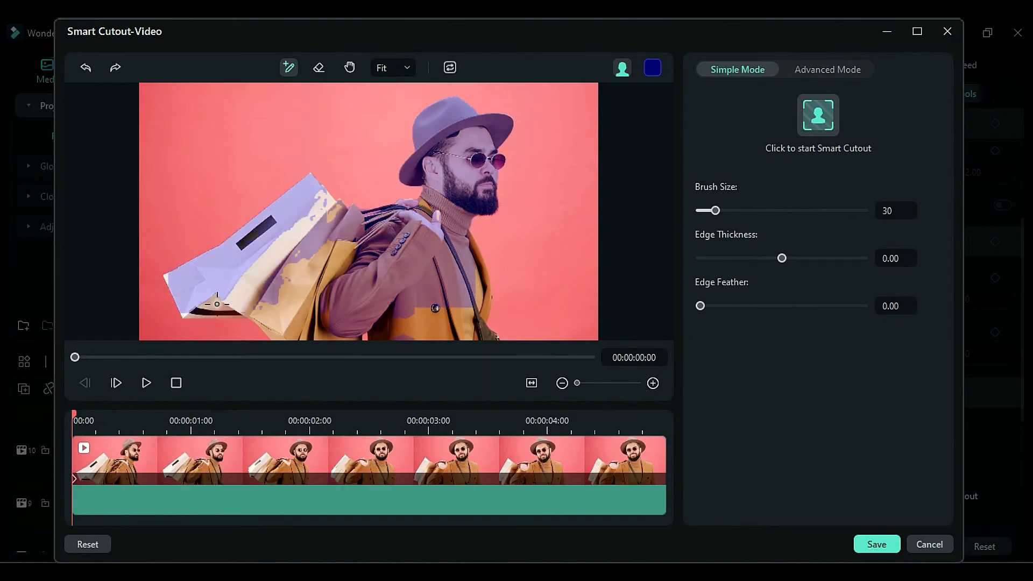
pyautogui.moveTo(280, 236); pyautogui.dragTo(310, 224)
pyautogui.moveTo(322, 317); pyautogui.dragTo(464, 334)
pyautogui.click(485, 326)
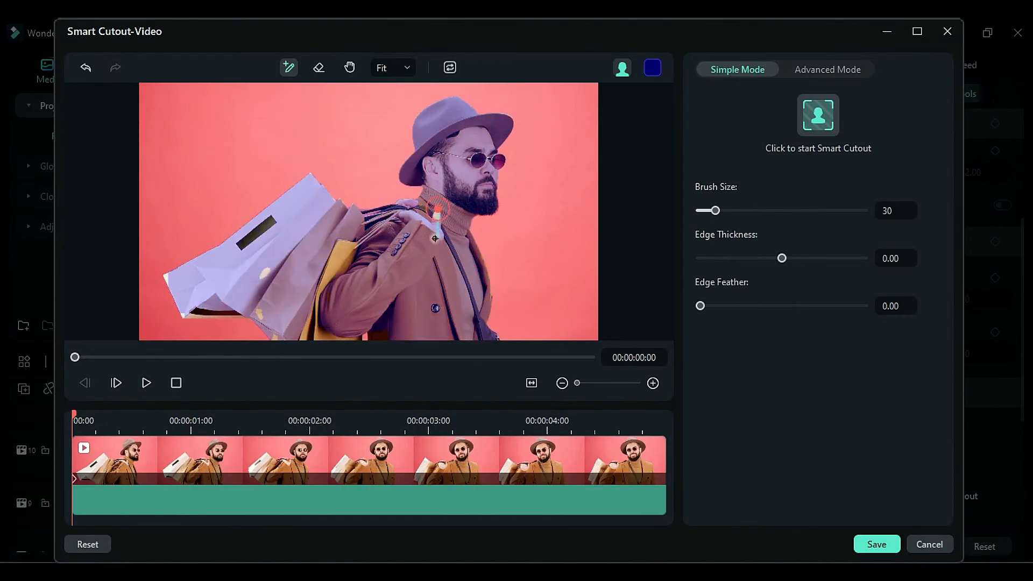
pyautogui.moveTo(322, 308); pyautogui.dragTo(337, 340)
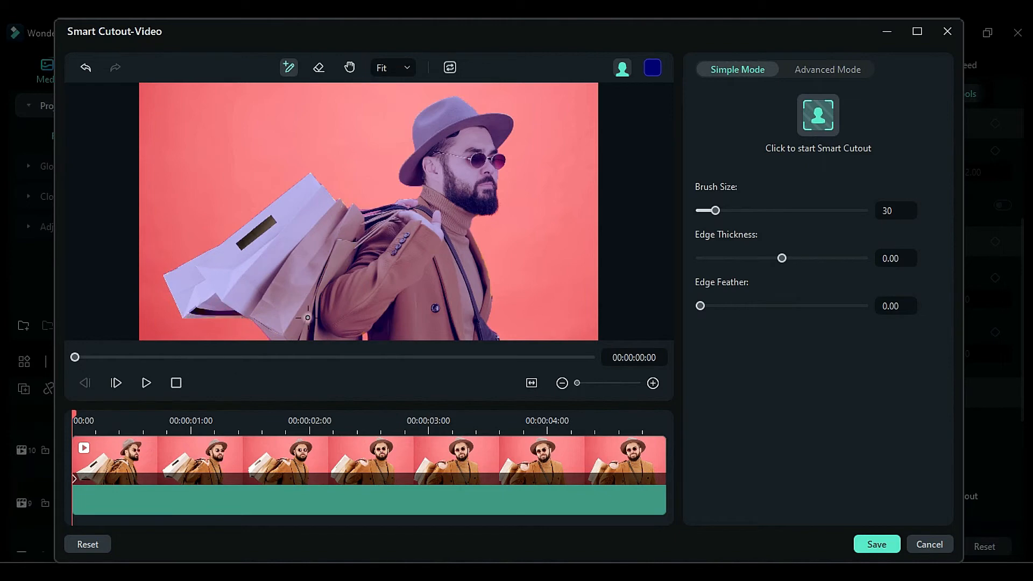
pyautogui.click(818, 114)
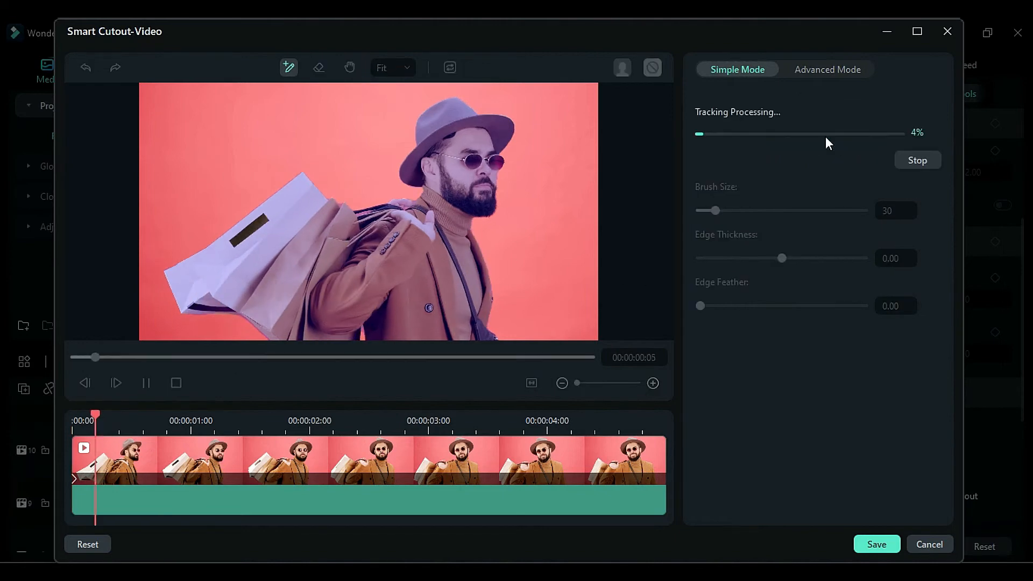
pyautogui.click(887, 544)
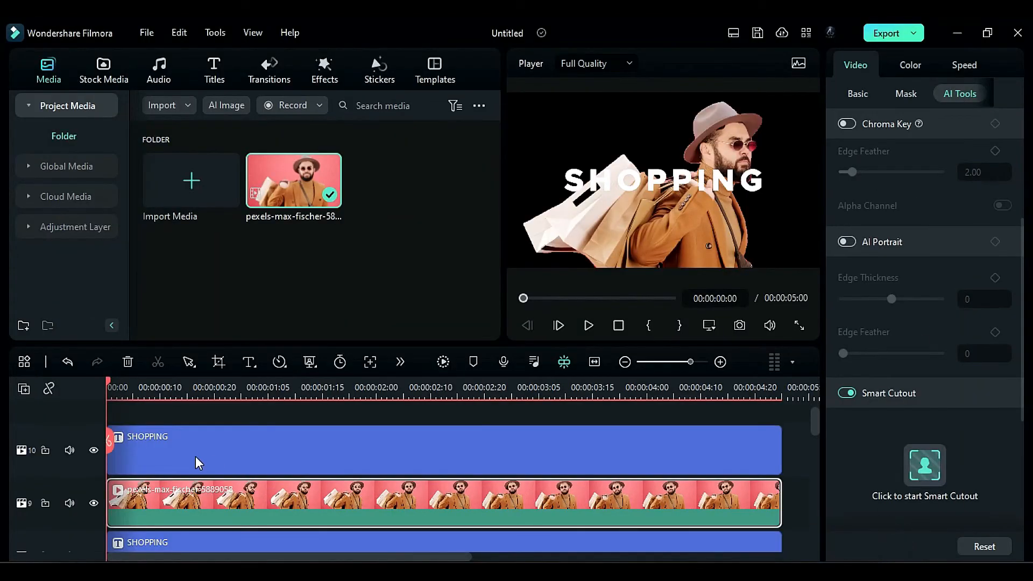
# - Add one empty video track beneath the lowest SHOPPING title
pyautogui.scroll(-5, 214, 479)
pyautogui.scroll(5, 215, 488)
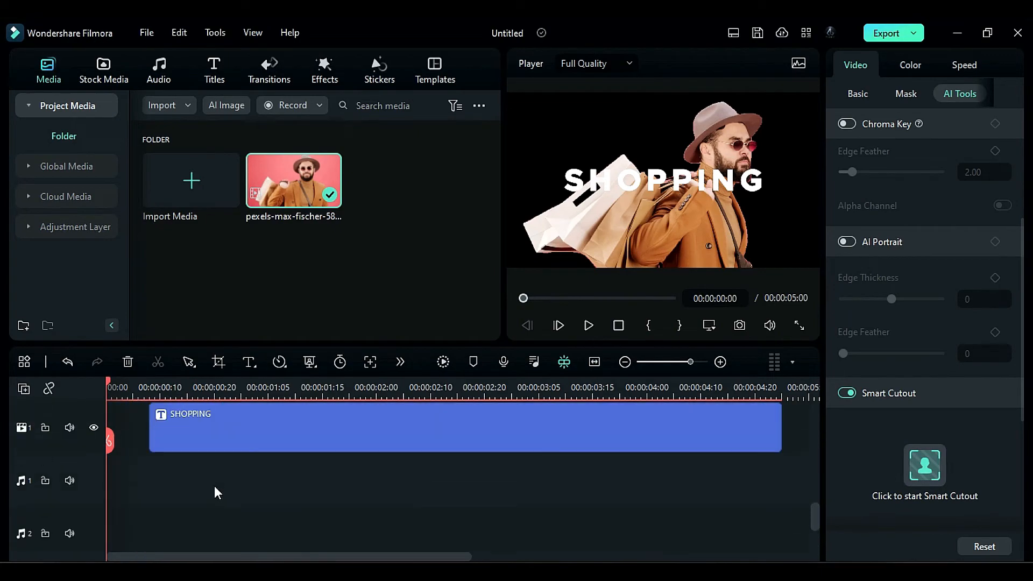
pyautogui.click(24, 388)
pyautogui.click(82, 528)
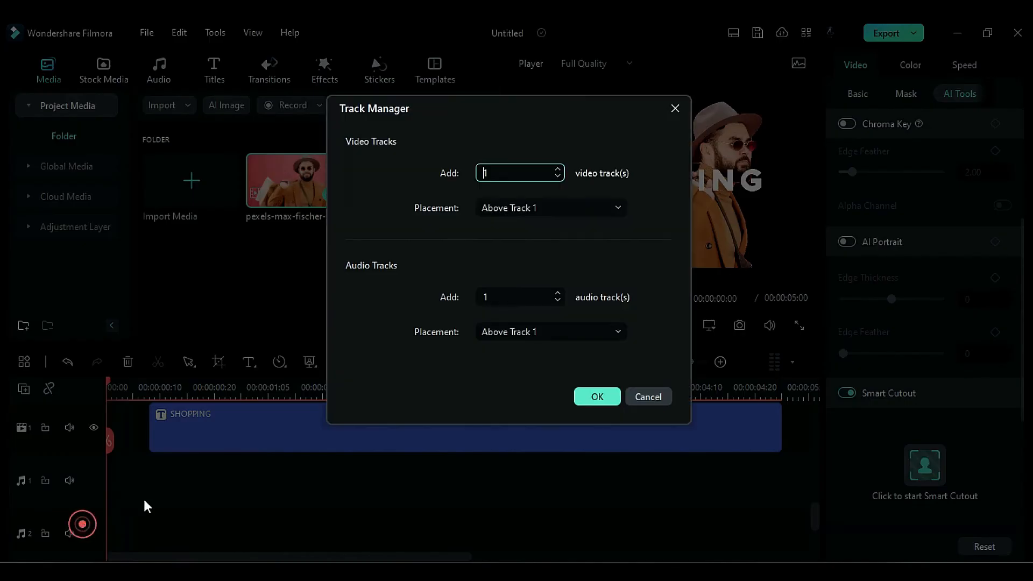
pyautogui.click(564, 207)
pyautogui.scroll(-1, 559, 306)
pyautogui.click(544, 409)
pyautogui.click(597, 396)
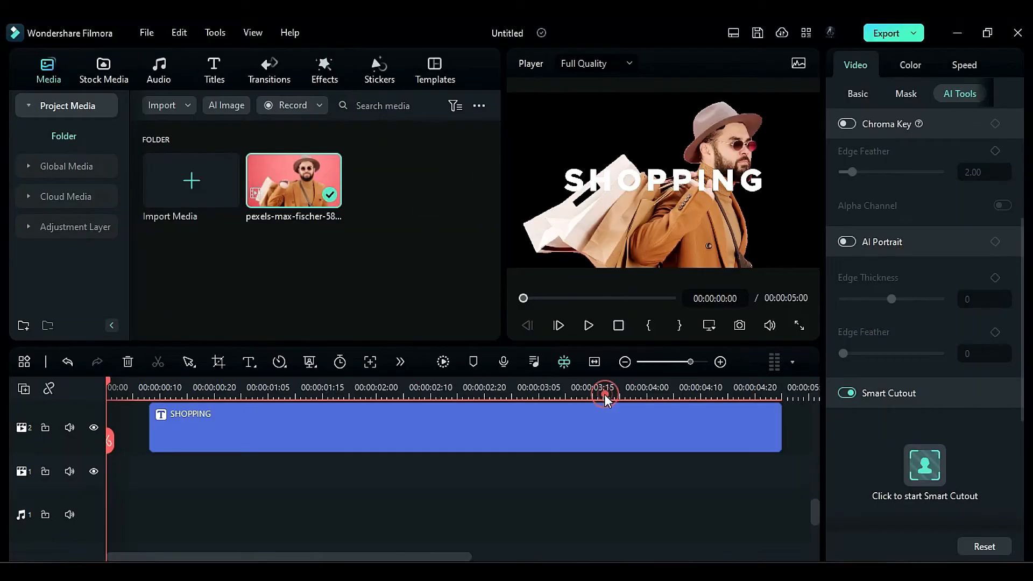
# - Place the original pexels-max-fischer video on the empty track 1 and remove everything after 00:00:05:00
pyautogui.moveTo(293, 180); pyautogui.dragTo(116, 484)
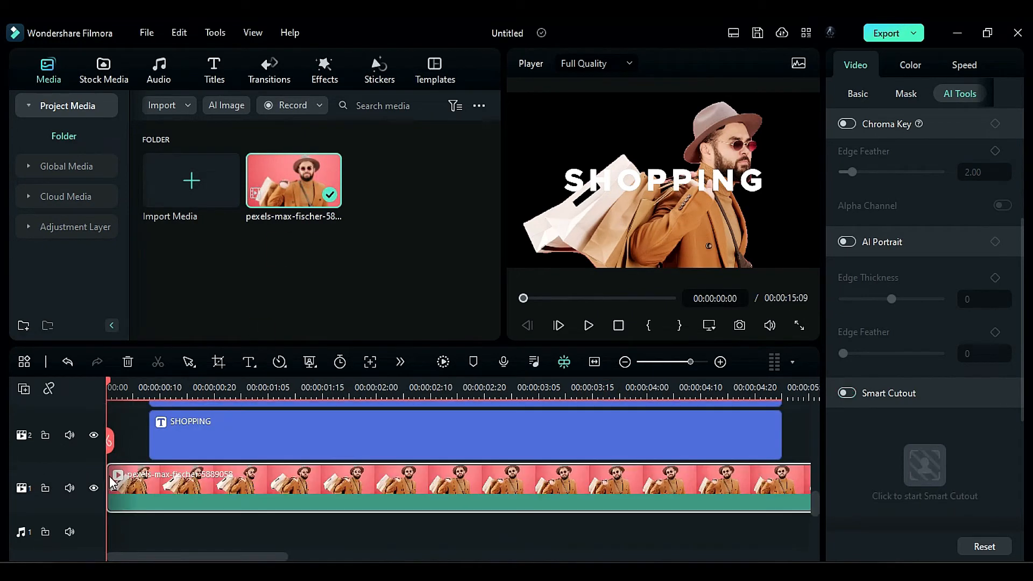
pyautogui.click(782, 390)
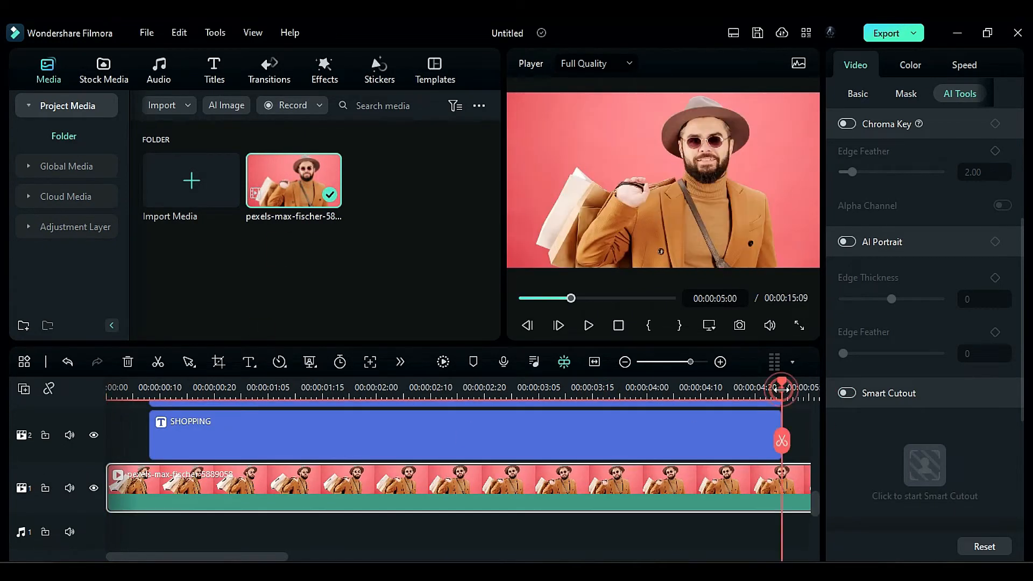
pyautogui.click(783, 441)
pyautogui.click(808, 485)
pyautogui.press('Delete')
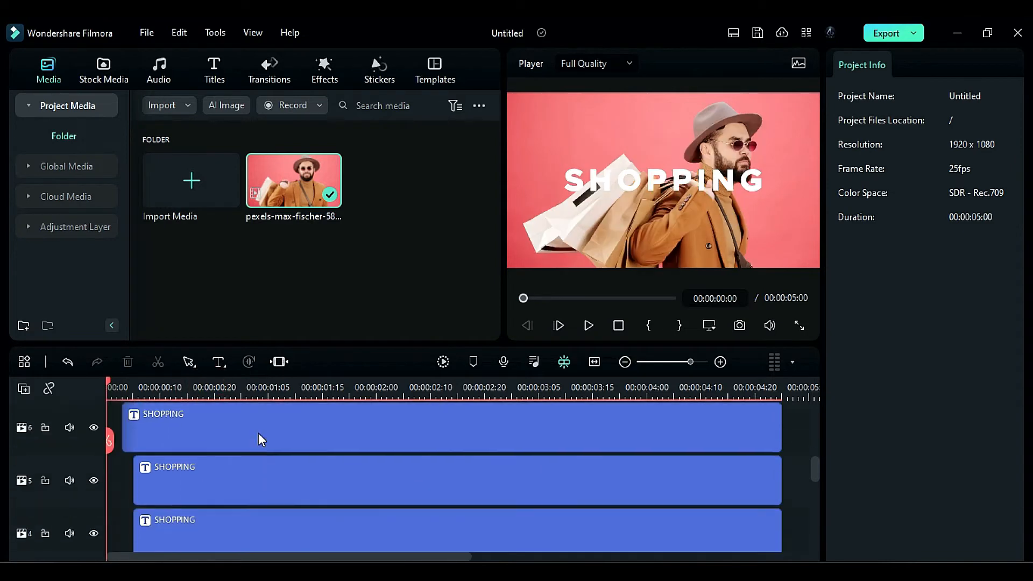
# - Add a preset adjustment layer on track 12 with vibrance 28.13, saturation 42.19, contrast 20.31 and brightness -9.52
pyautogui.click(69, 227)
pyautogui.moveTo(175, 188); pyautogui.dragTo(115, 449)
pyautogui.click(910, 65)
pyautogui.scroll(-3, 899, 377)
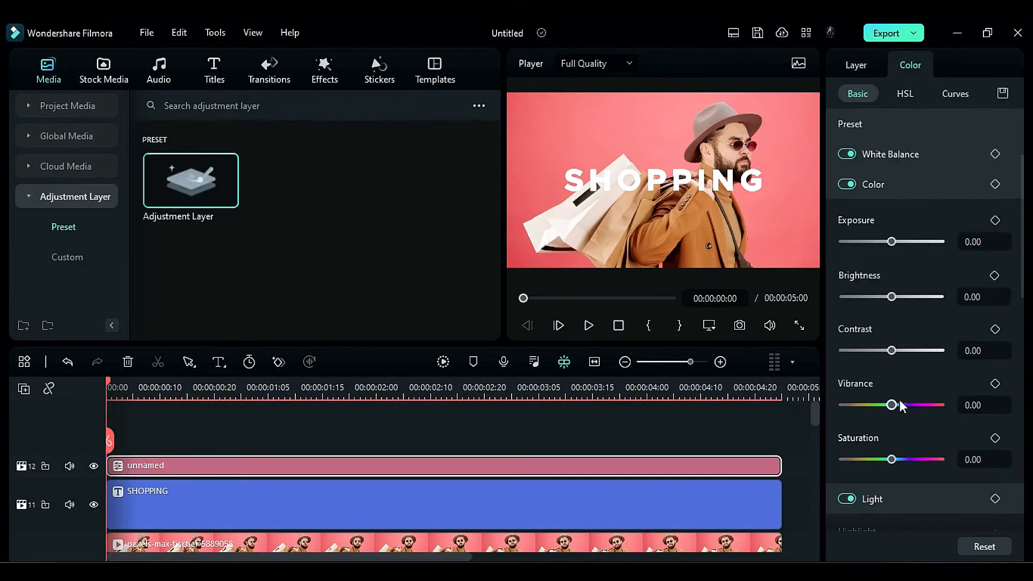
pyautogui.moveTo(892, 405); pyautogui.dragTo(905, 405)
pyautogui.moveTo(891, 459); pyautogui.dragTo(911, 459)
pyautogui.moveTo(891, 351); pyautogui.dragTo(899, 351)
pyautogui.moveTo(891, 297); pyautogui.dragTo(886, 297)
# - Add the NewBlue FX Essentials Sharpen effect on track 13 above the adjustment layer
pyautogui.click(326, 75)
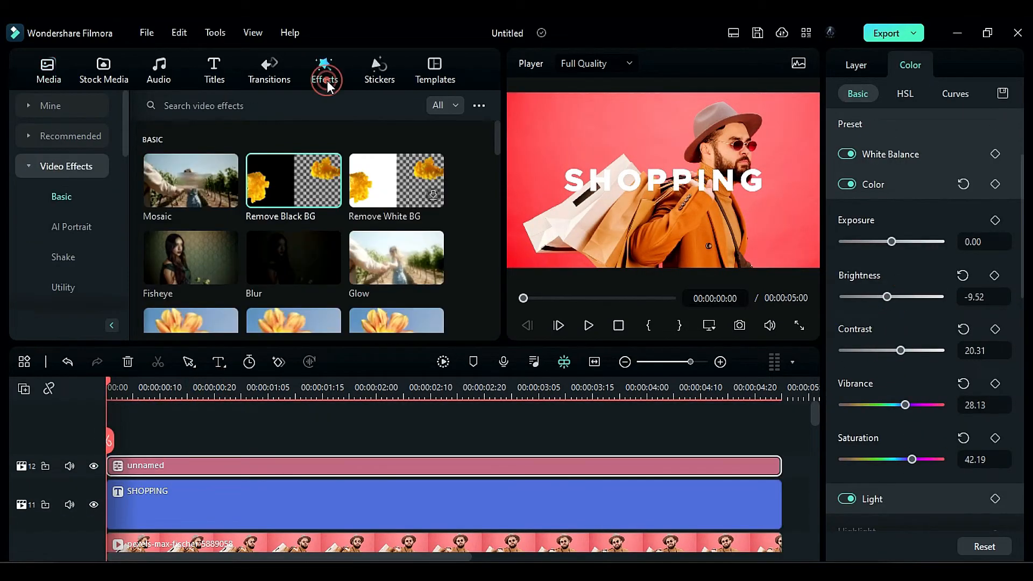
pyautogui.click(97, 200)
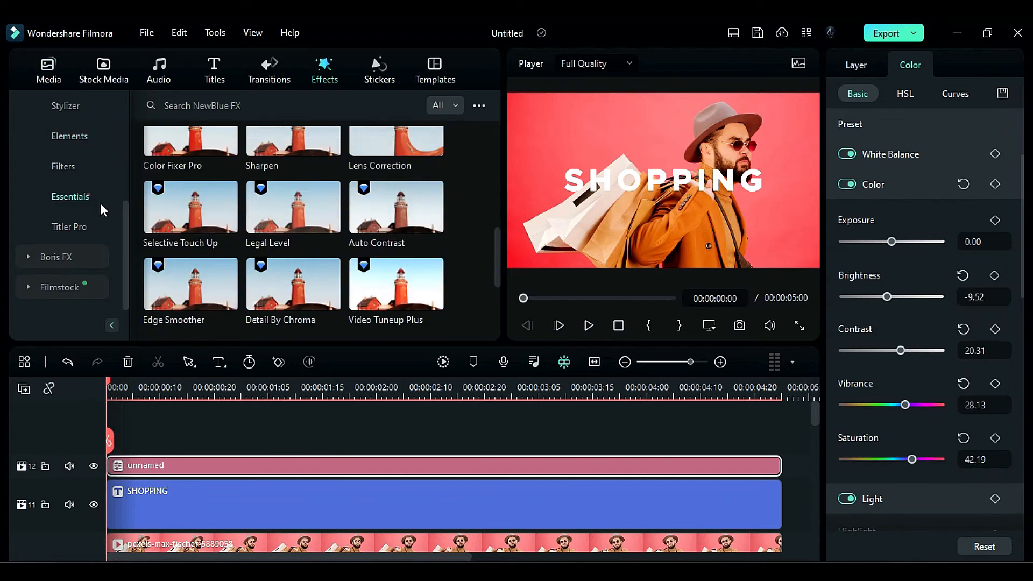
pyautogui.moveTo(496, 276)
pyautogui.mouseDown()
pyautogui.moveTo(501, 322)
pyautogui.moveTo(501, 266)
pyautogui.mouseUp()
pyautogui.moveTo(293, 161); pyautogui.dragTo(102, 430)
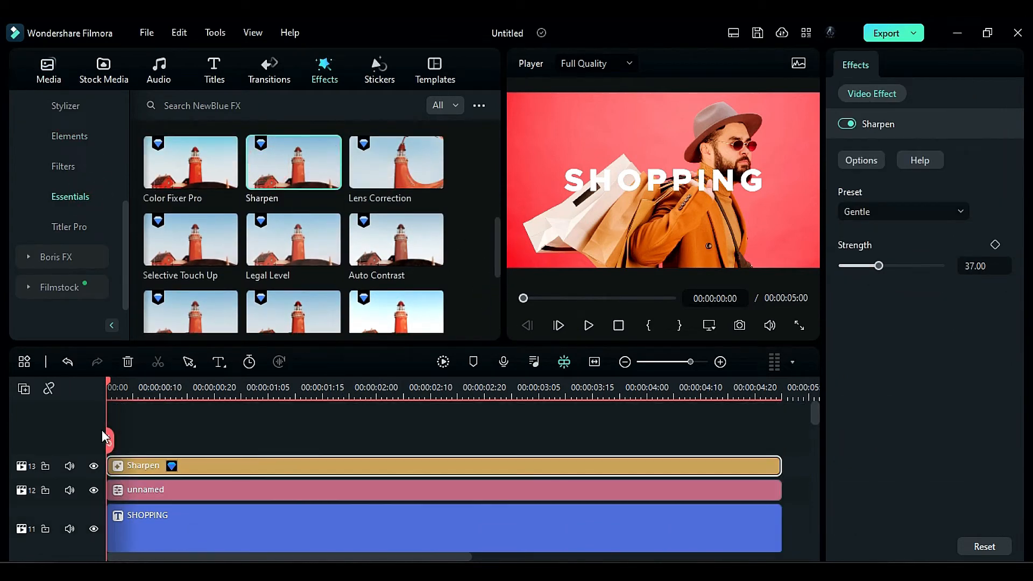
# - Try a Sharpen strength of 100 and reset it to the default
pyautogui.click(264, 465)
pyautogui.moveTo(879, 266); pyautogui.dragTo(957, 273)
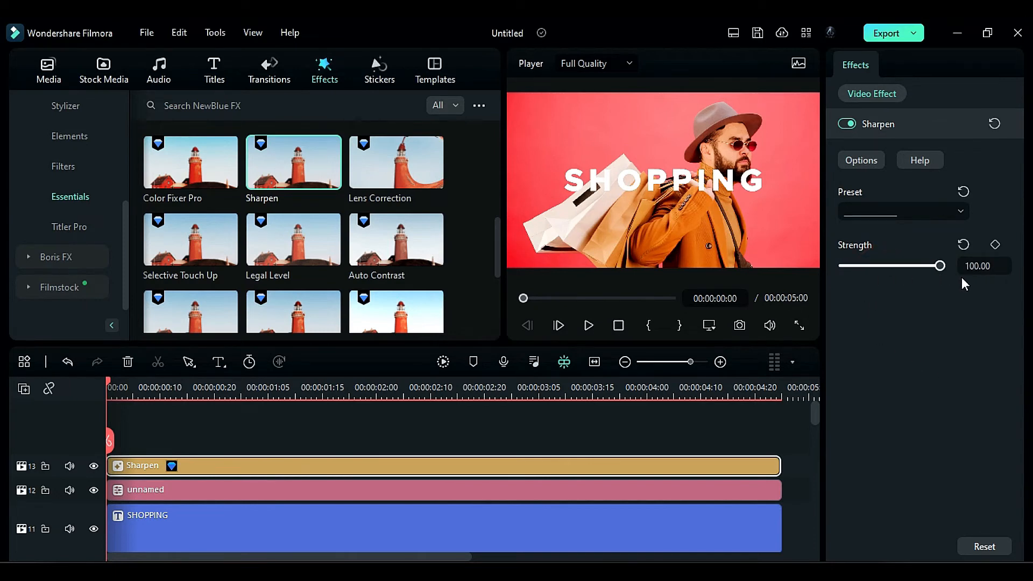
pyautogui.click(960, 244)
# - Render the timeline preview and play back the SHOPPING animation
pyautogui.scroll(-2, 366, 453)
pyautogui.click(443, 362)
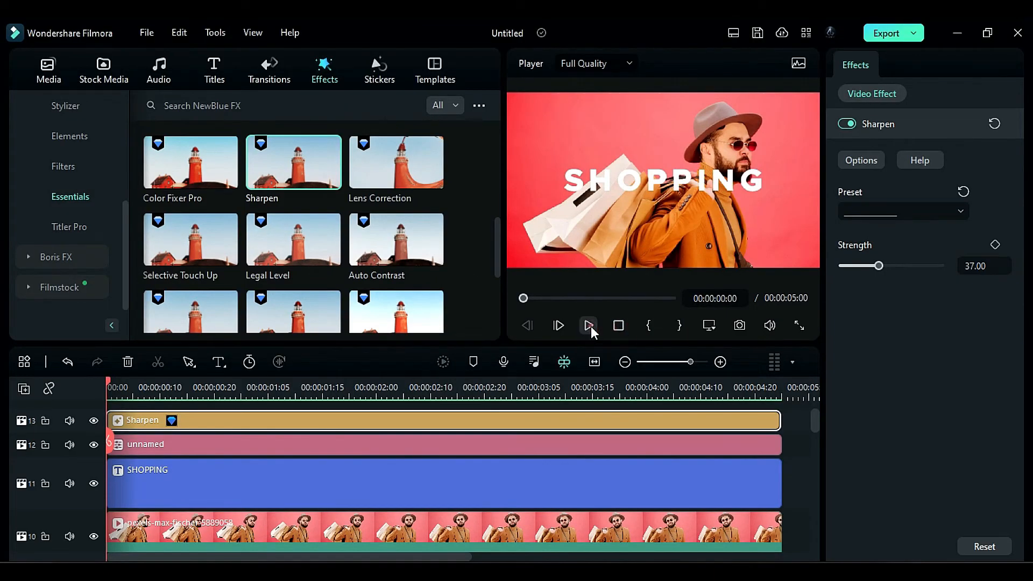
pyautogui.click(589, 325)
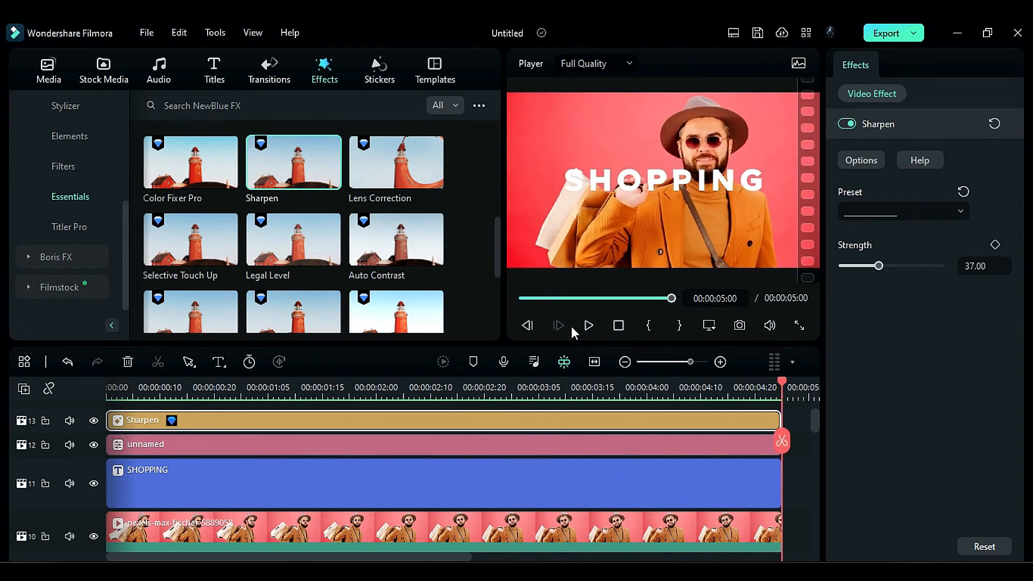
# - Enlarge the solid SHOPPING title on track 11
pyautogui.click(295, 389)
pyautogui.click(383, 479)
pyautogui.moveTo(966, 300); pyautogui.dragTo(976, 299)
pyautogui.scroll(-2, 377, 478)
# - Scale the outlined titles to 89% and change the titles' text to SALE SALE
pyautogui.click(376, 498)
pyautogui.click(108, 388)
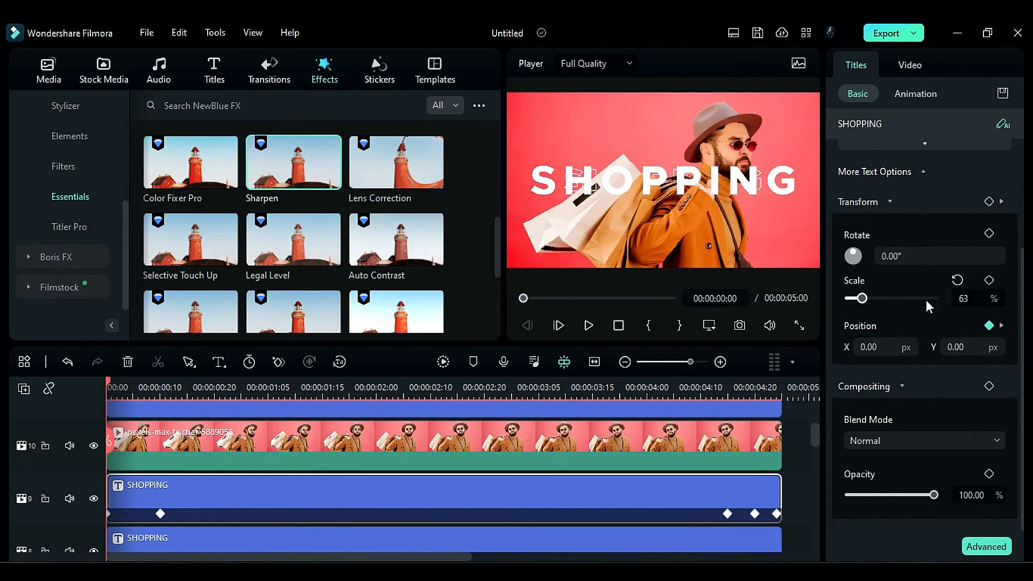
pyautogui.click(376, 539)
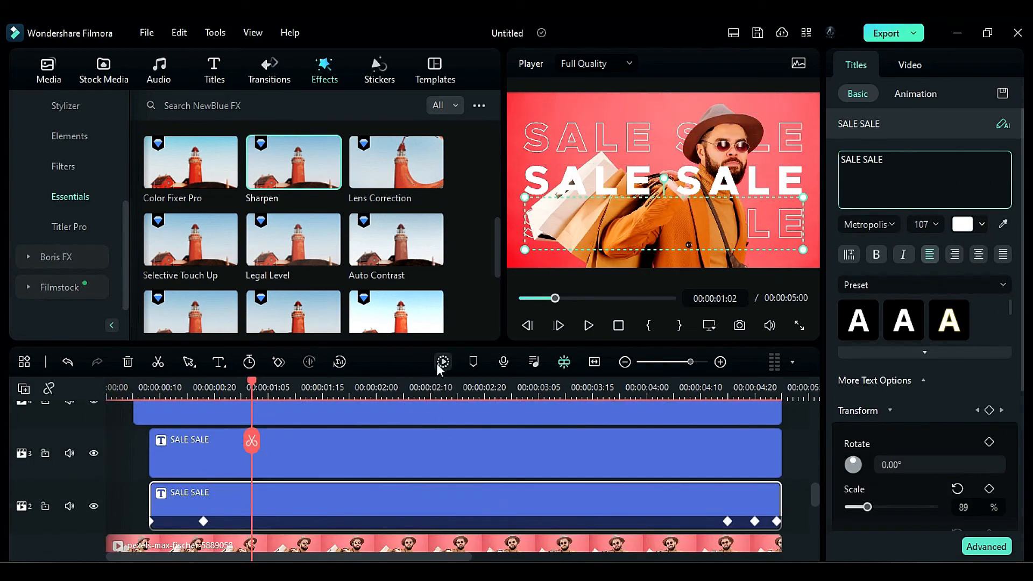
# - Render a fresh timeline preview and play back the SALE SALE animation
pyautogui.click(437, 363)
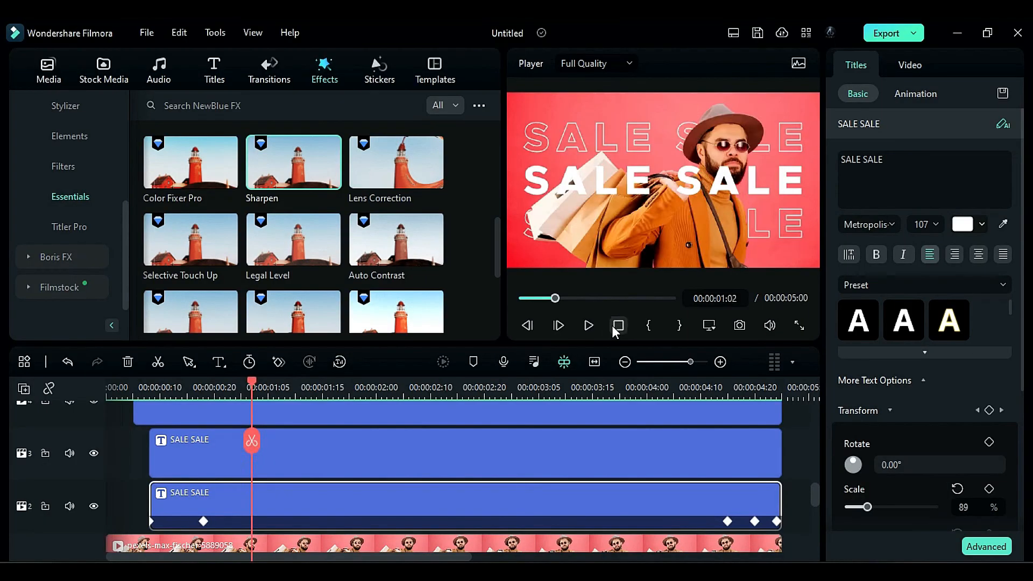
pyautogui.click(595, 325)
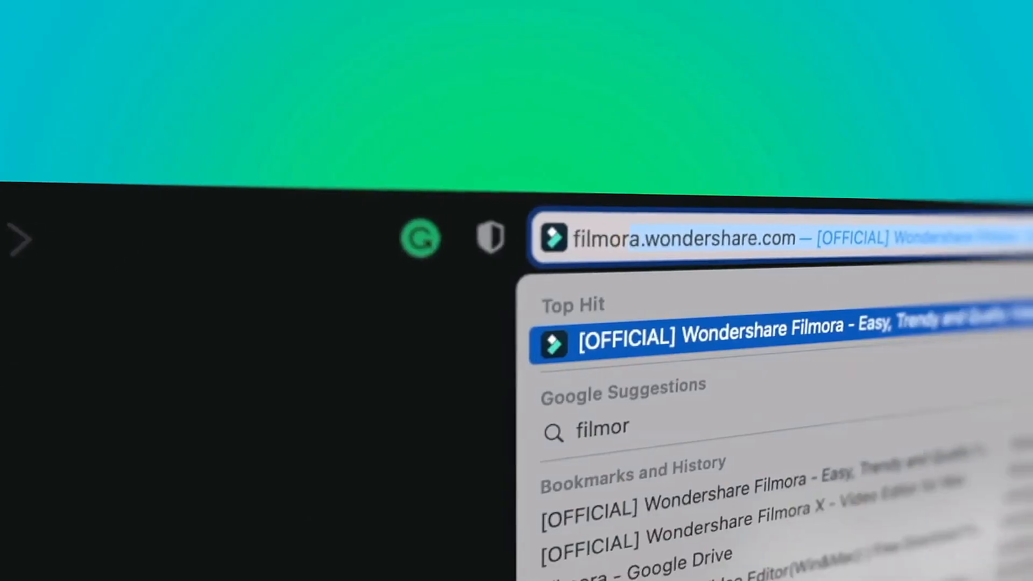
pyautogui.write('a.won')
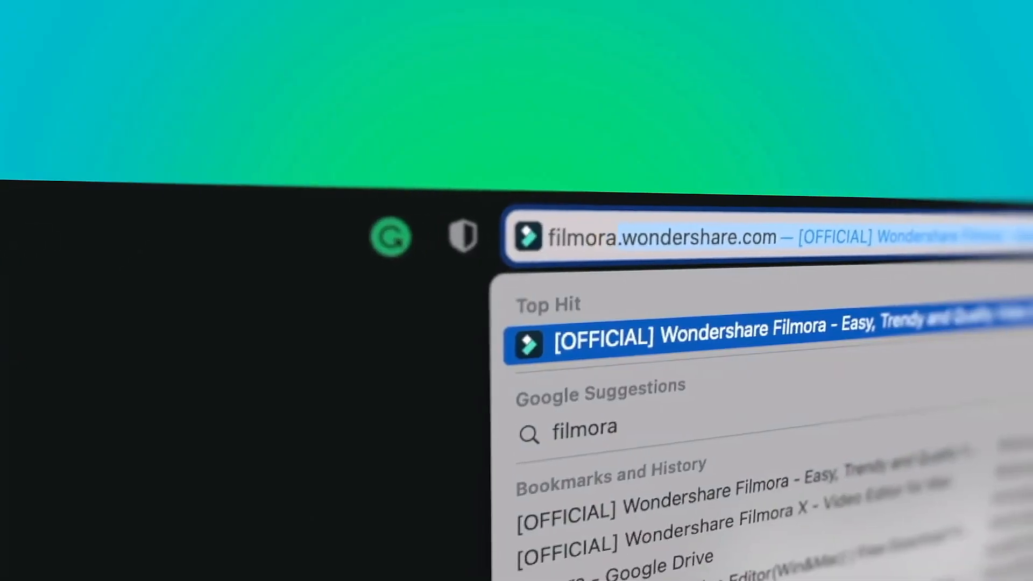
pyautogui.write('dershare')
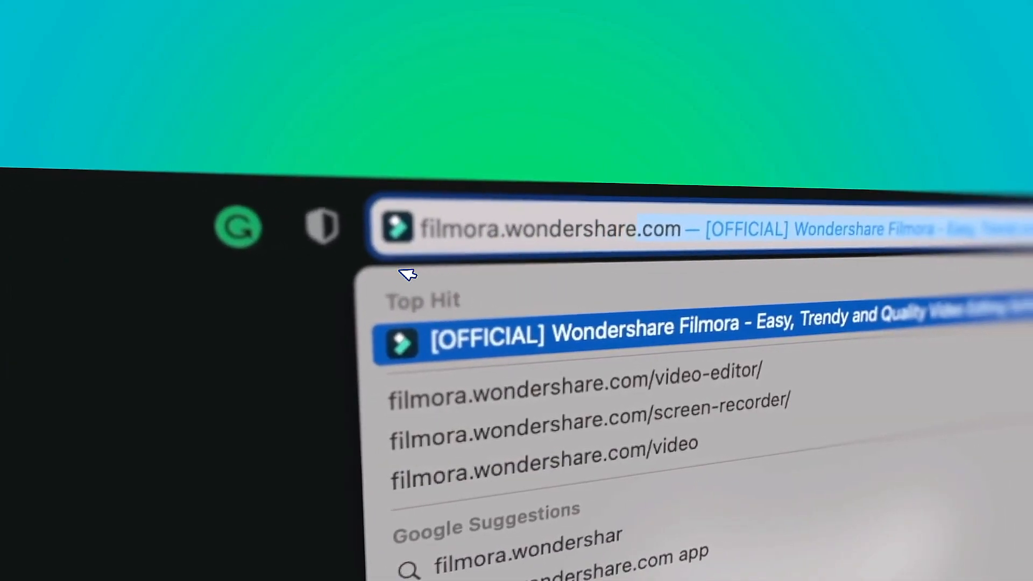